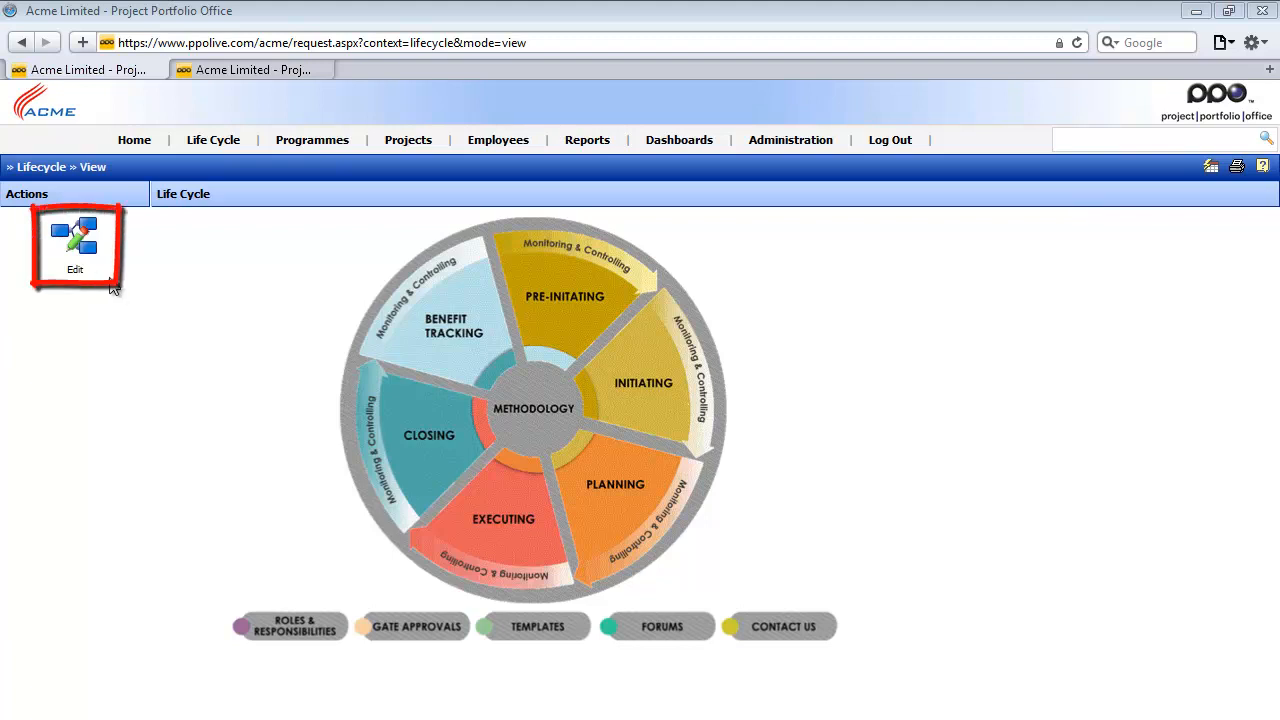
# - Make the Executing segment of the life cycle clickable with Execution Stage as its page, and follow it in view mode
pyautogui.click(90, 248)
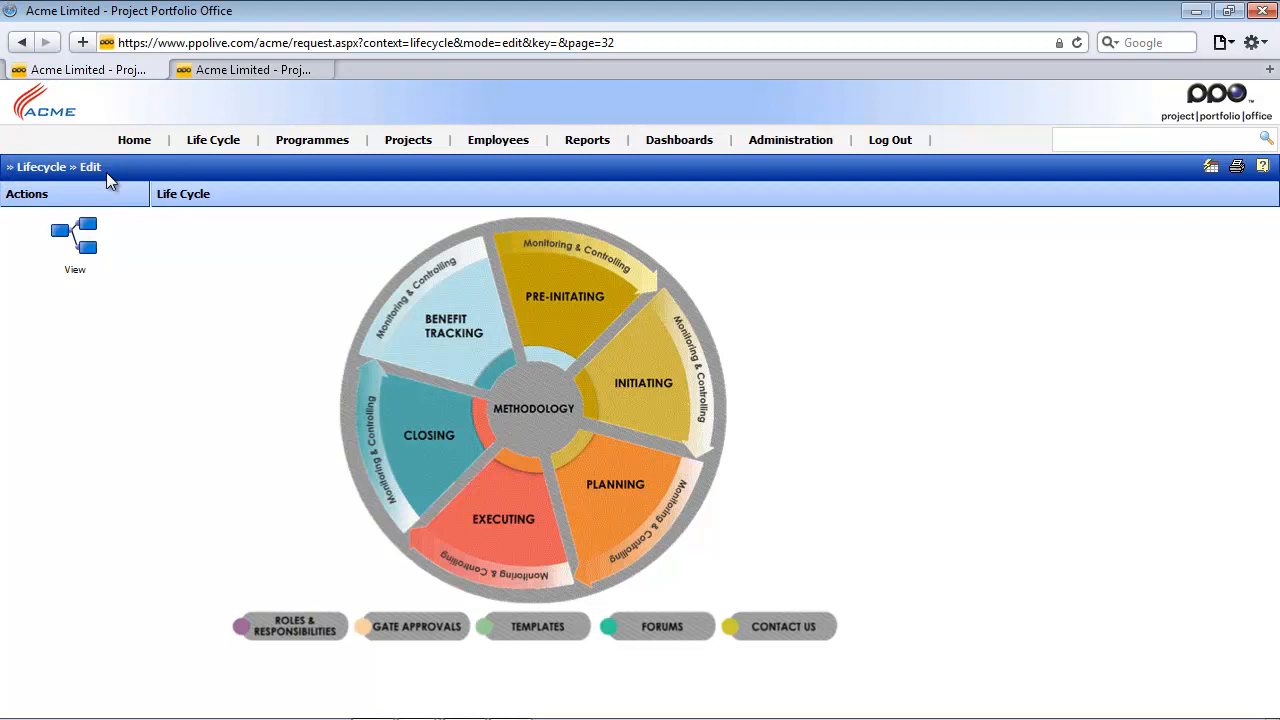
pyautogui.click(503, 527)
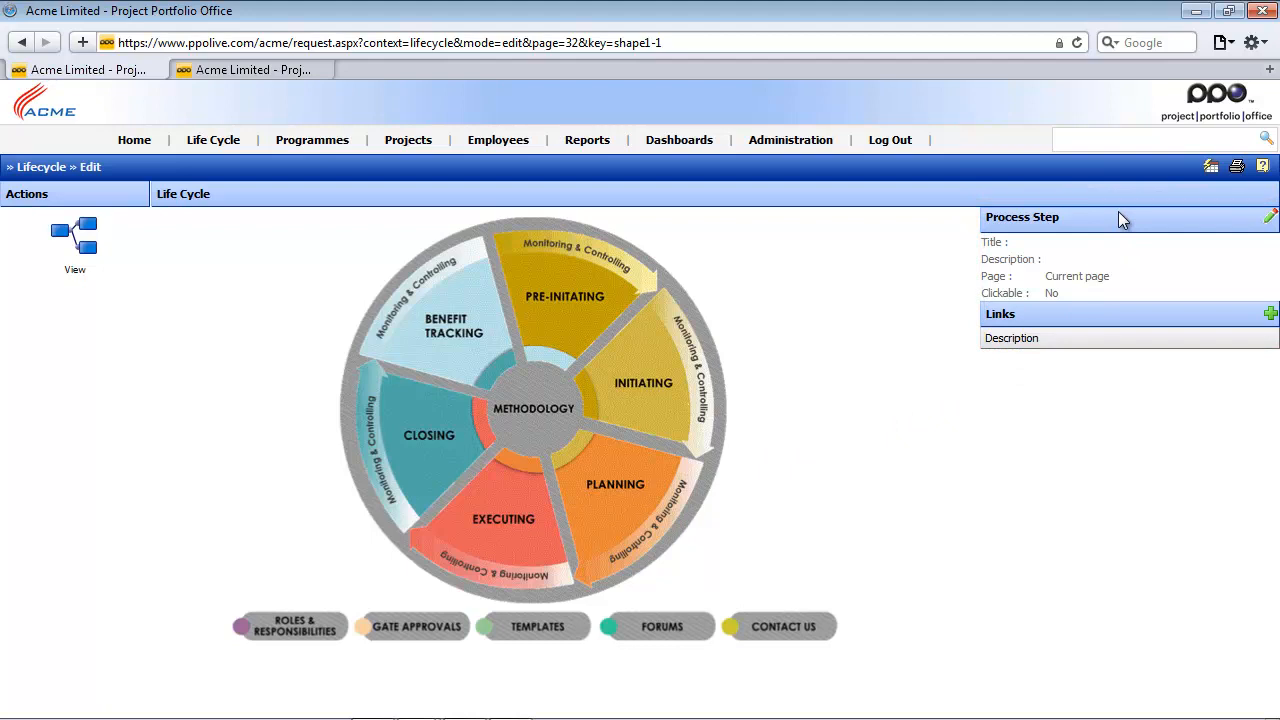
pyautogui.click(1268, 218)
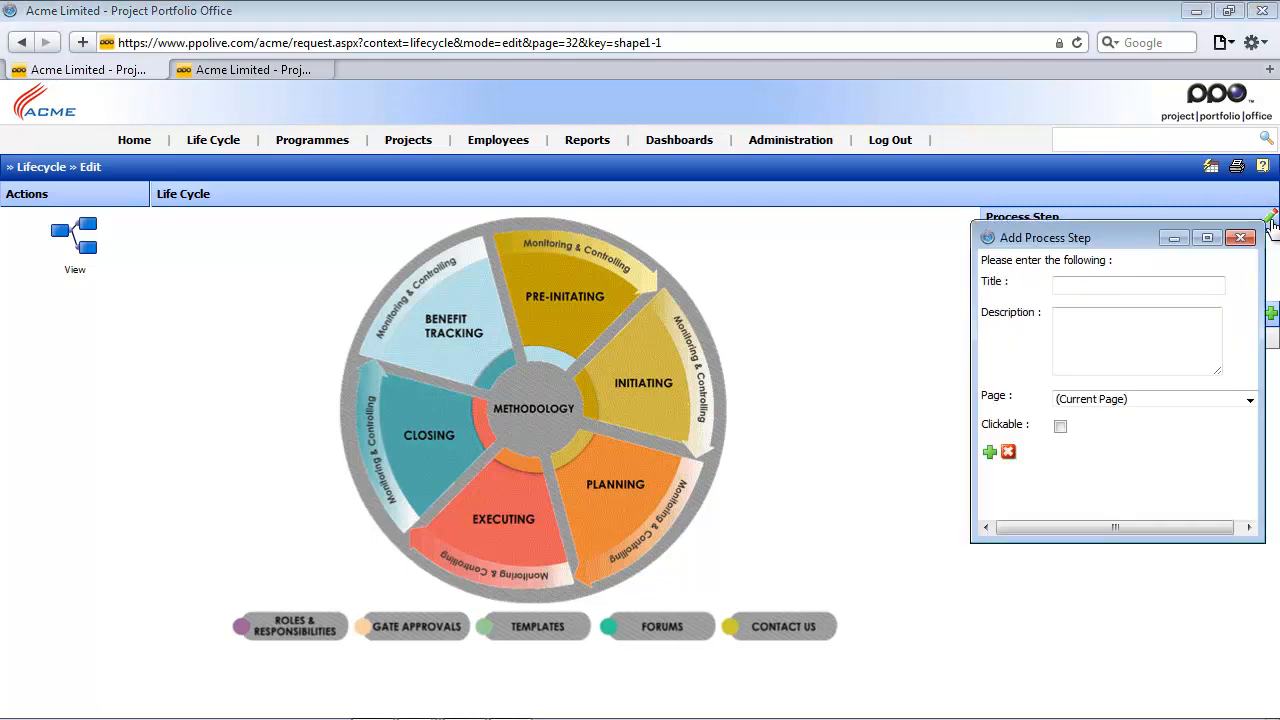
pyautogui.click(1140, 399)
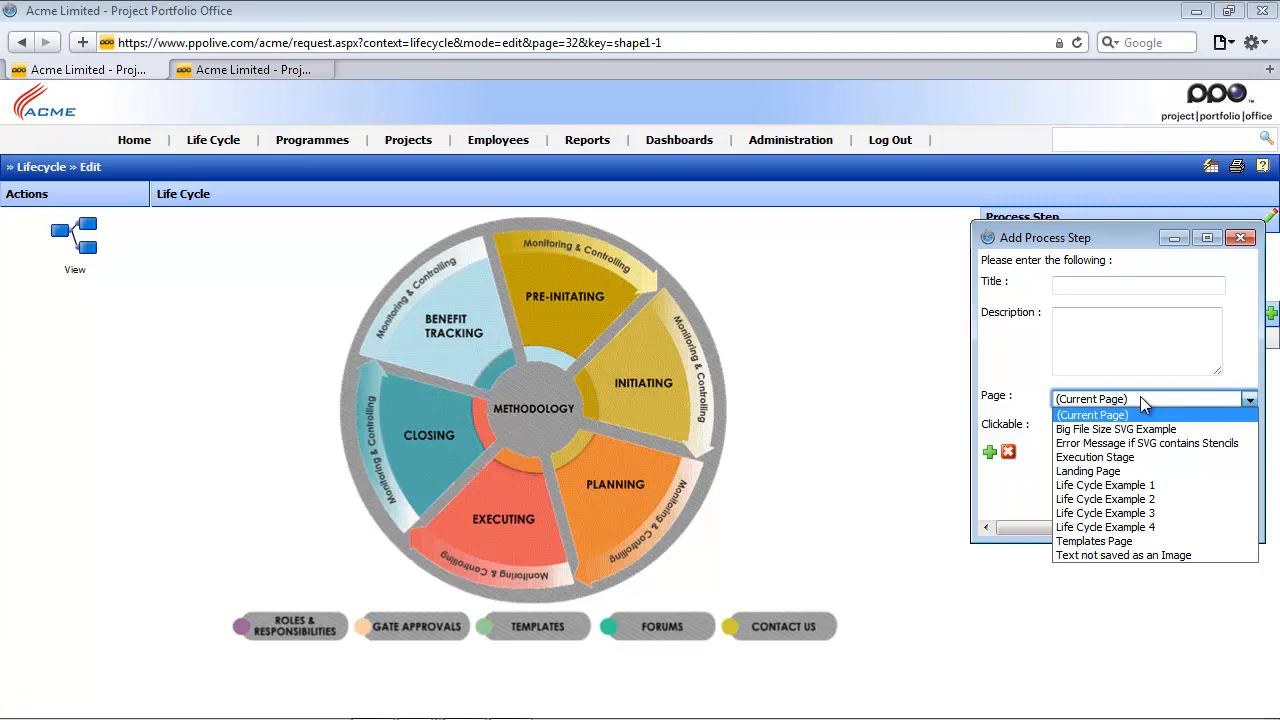
pyautogui.click(1126, 458)
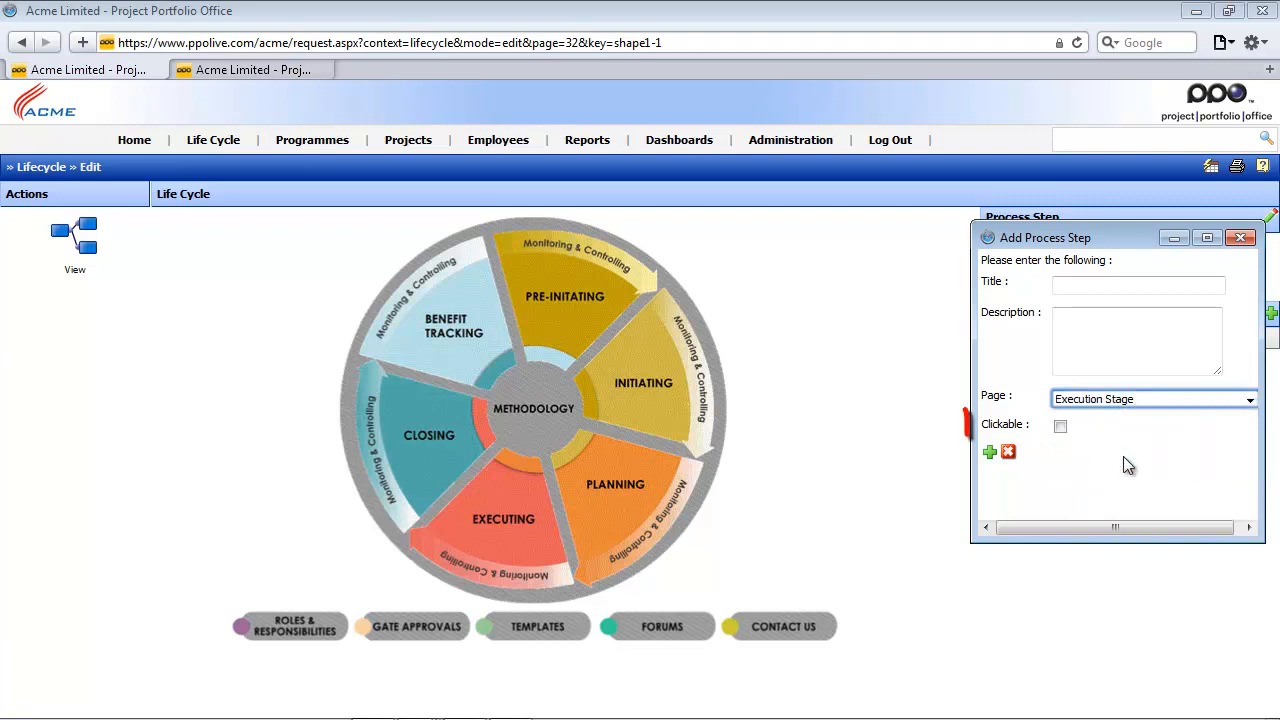
pyautogui.click(1061, 427)
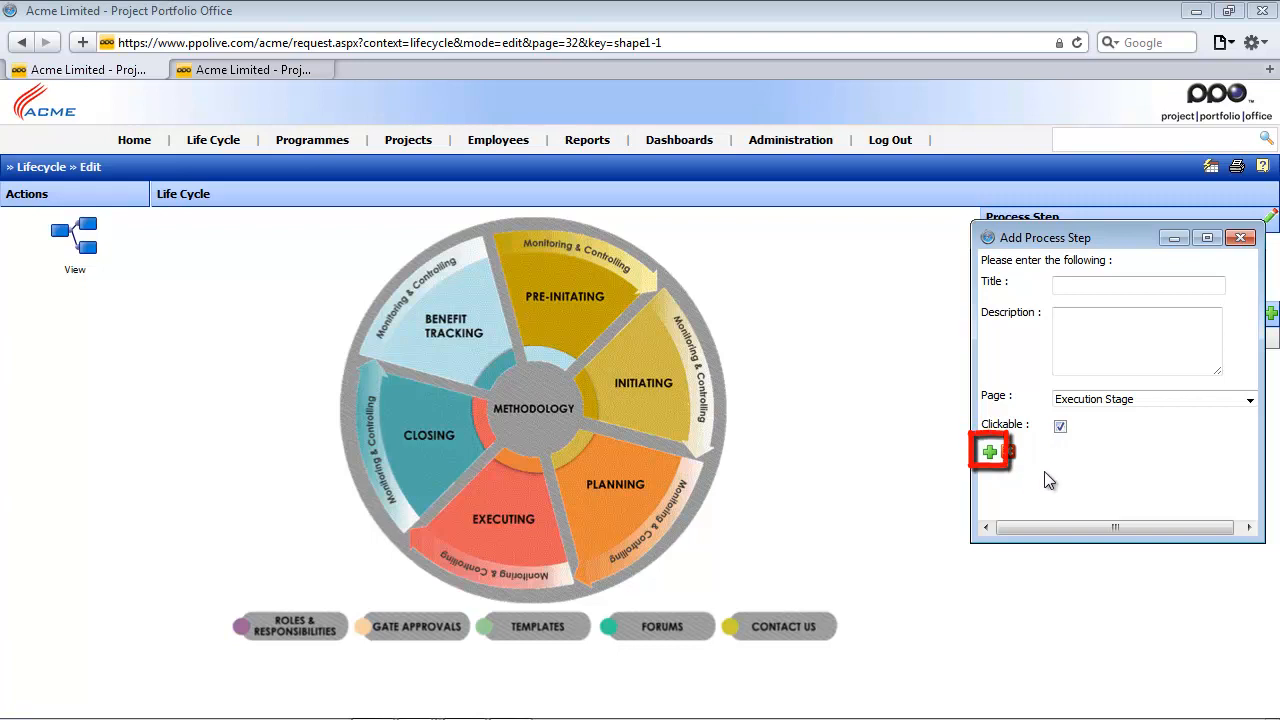
pyautogui.click(990, 456)
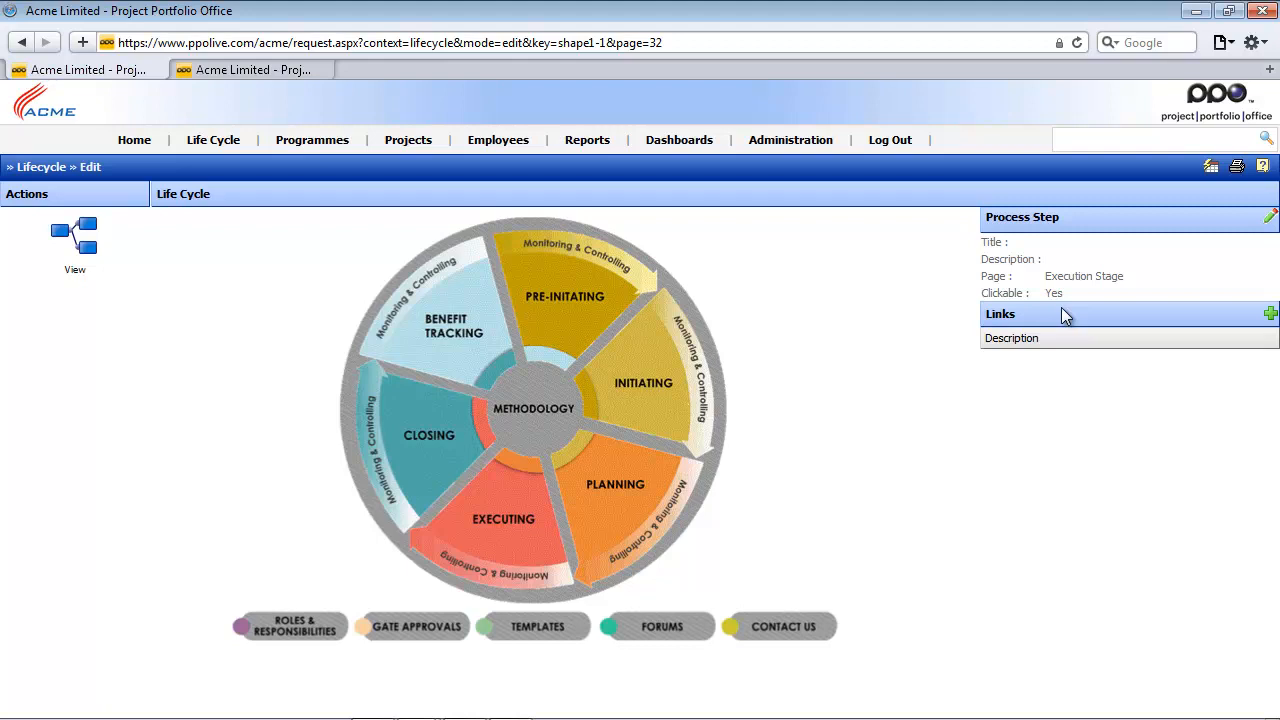
pyautogui.click(77, 233)
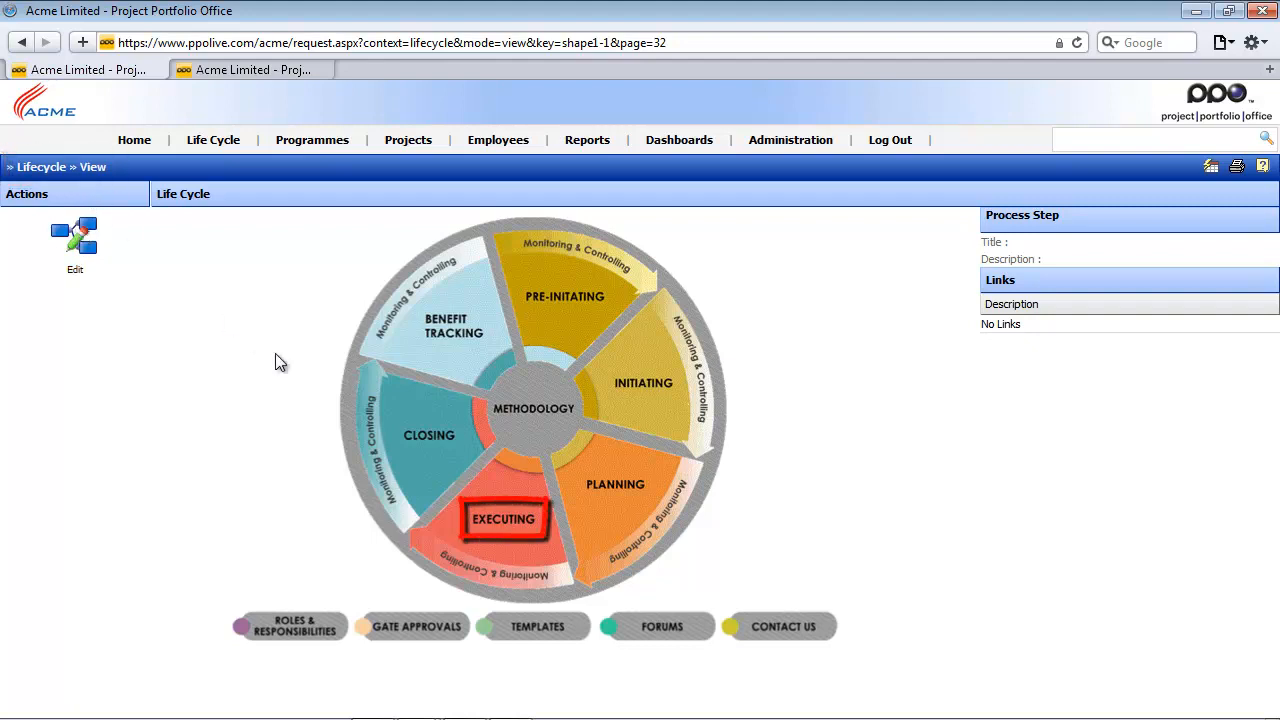
pyautogui.click(507, 529)
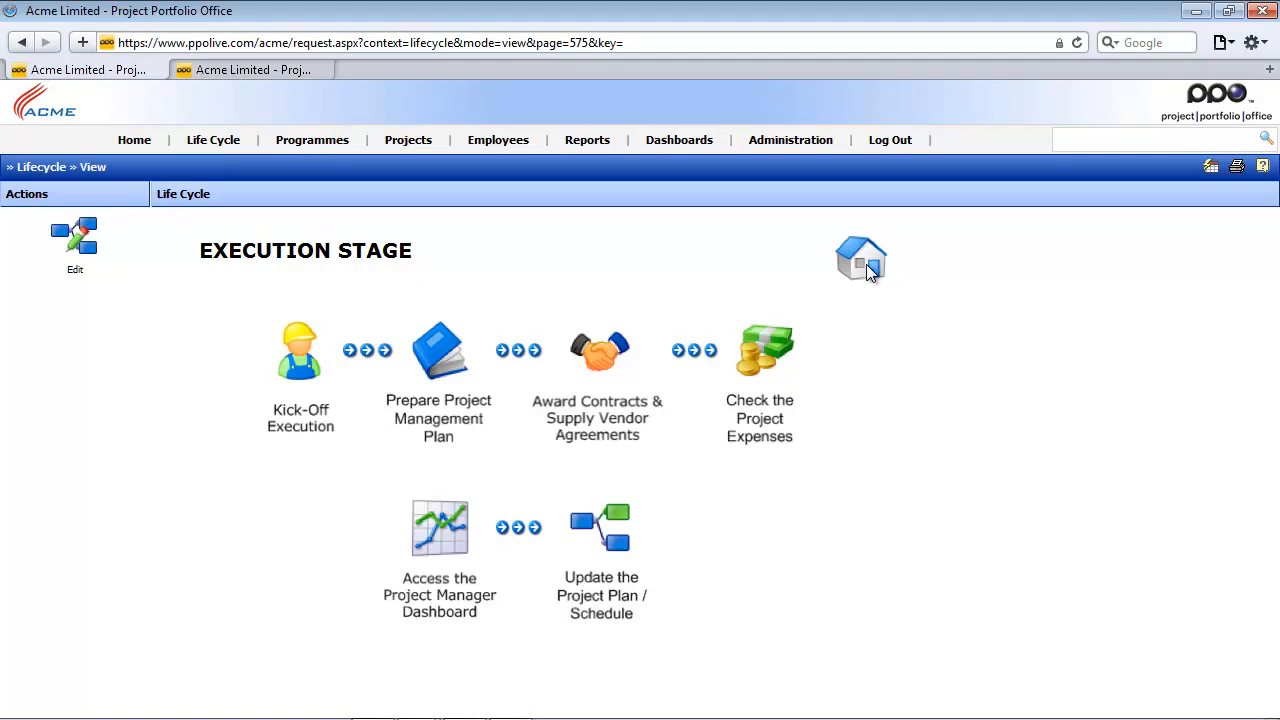
# - In the second browser tab, find the Project Plan Template in the Documents list and open its record
pyautogui.click(243, 70)
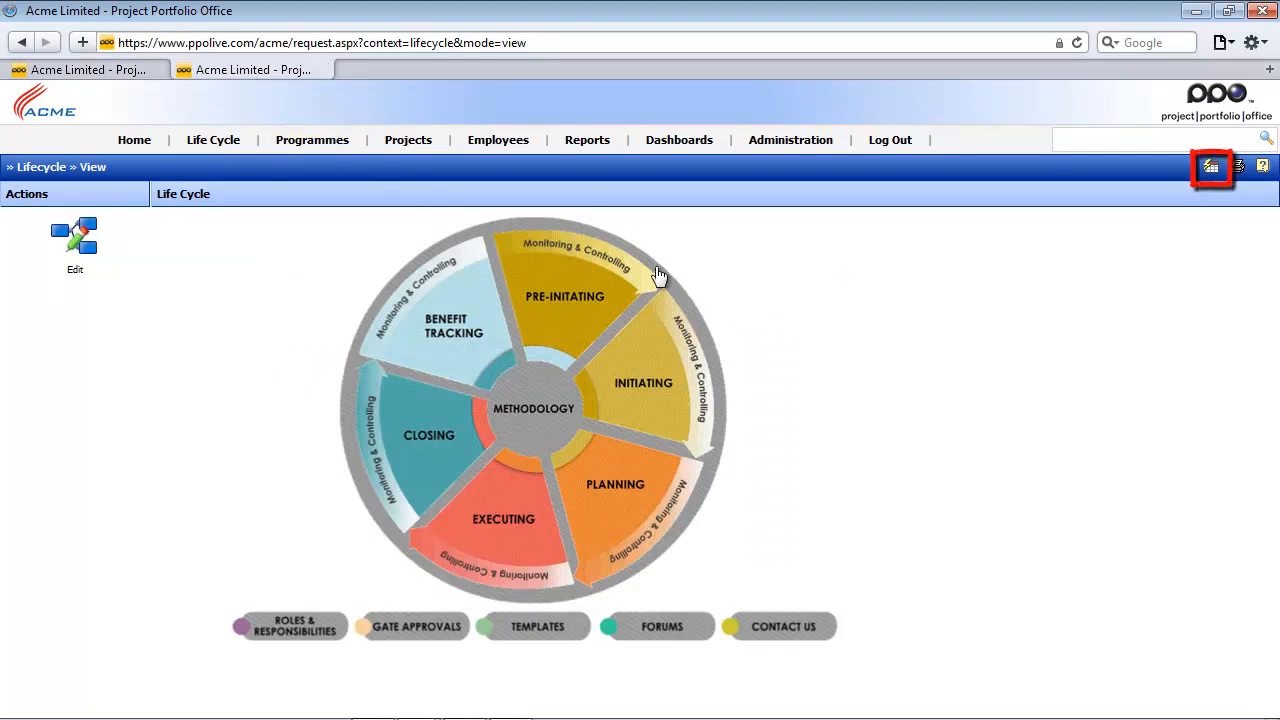
pyautogui.click(1208, 168)
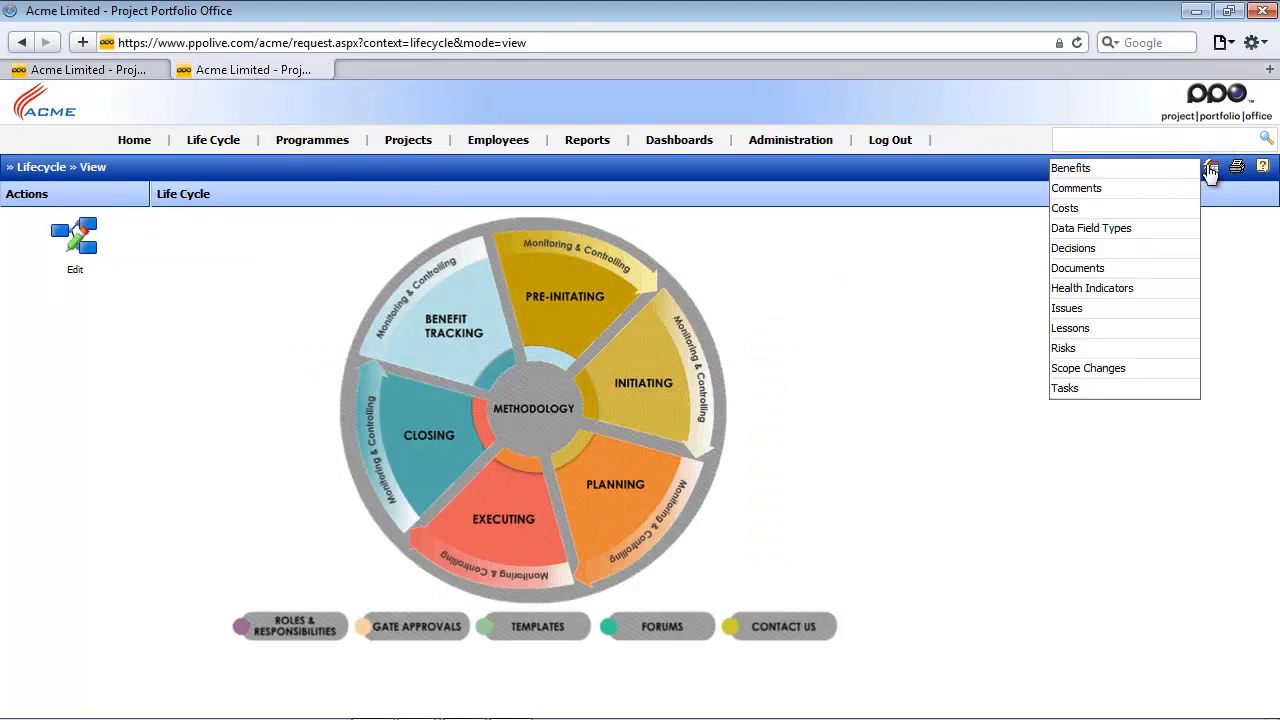
pyautogui.click(1078, 270)
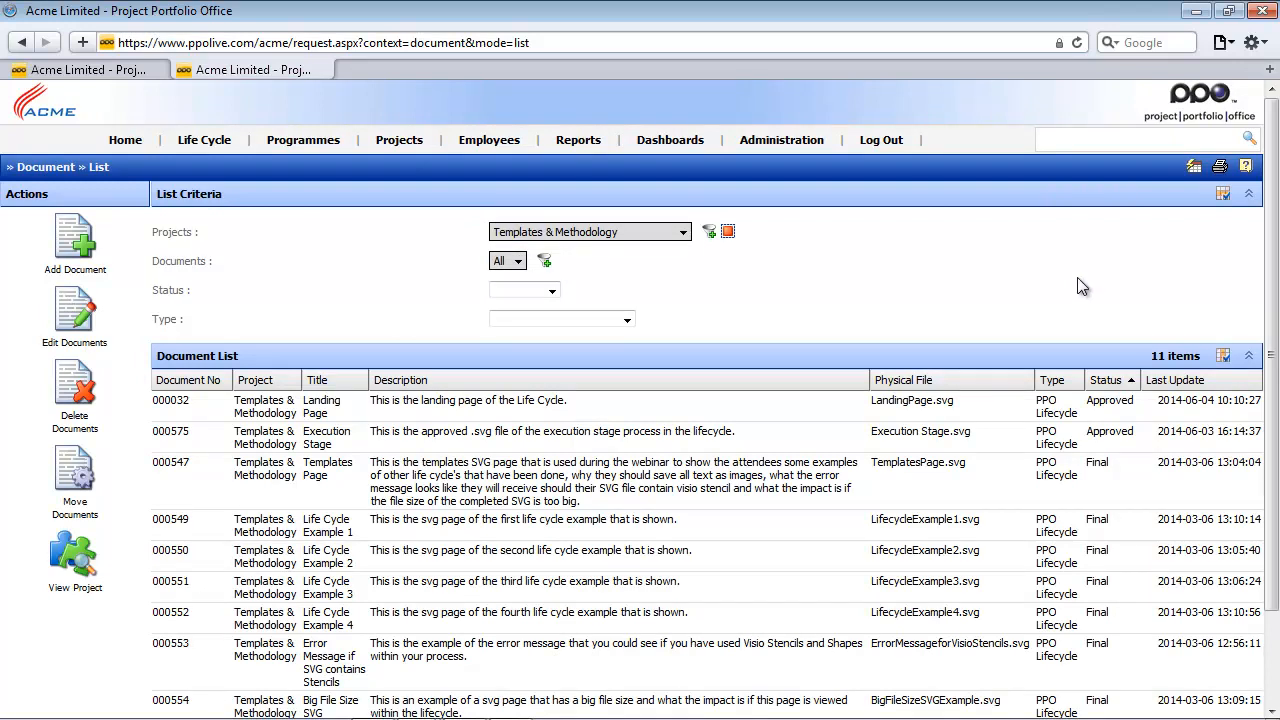
pyautogui.scroll(-3, 1082, 287)
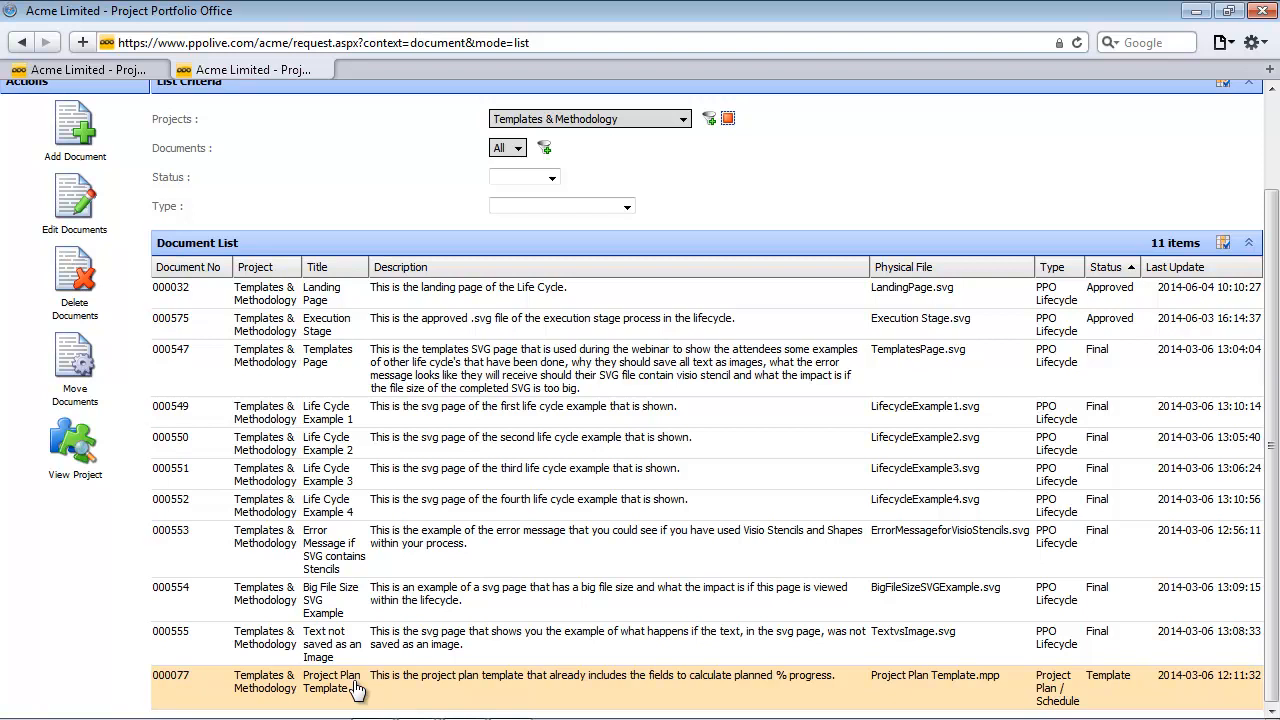
pyautogui.click(355, 688)
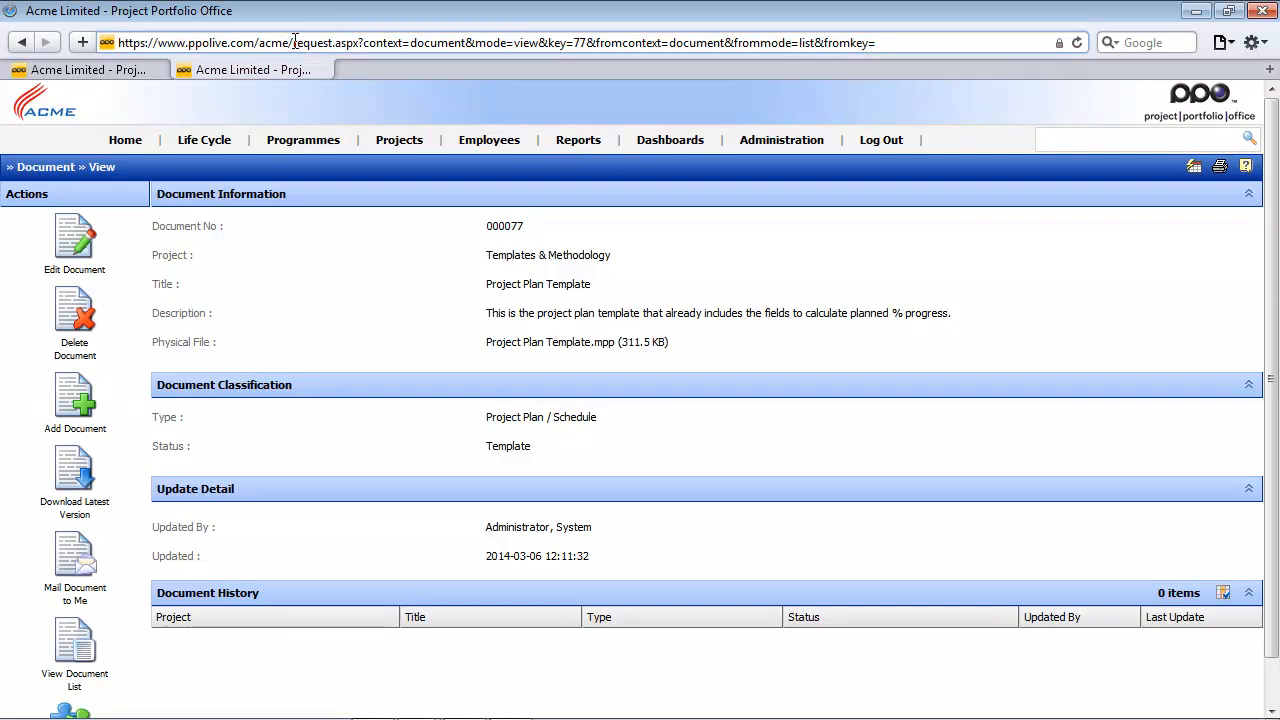
# - Copy the part of the Project Plan Template's web address from "request.aspx" to the end
pyautogui.moveTo(293, 42); pyautogui.dragTo(886, 34)
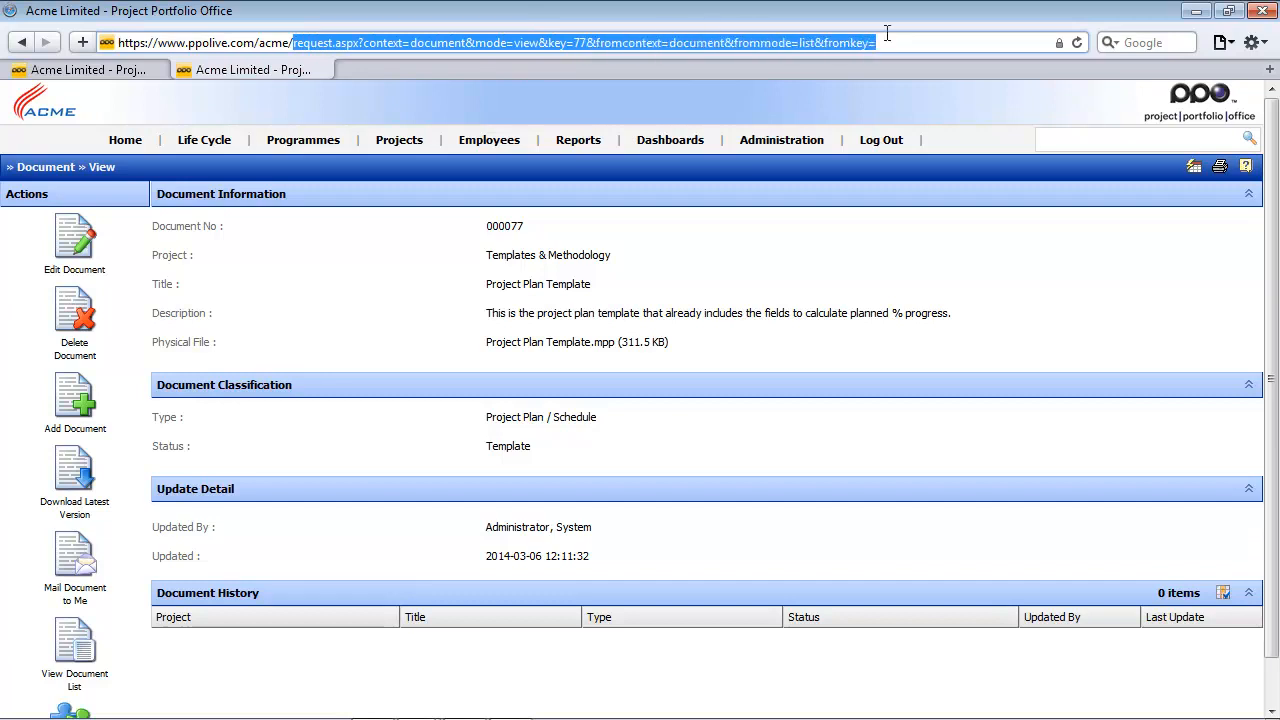
pyautogui.rightClick(686, 44)
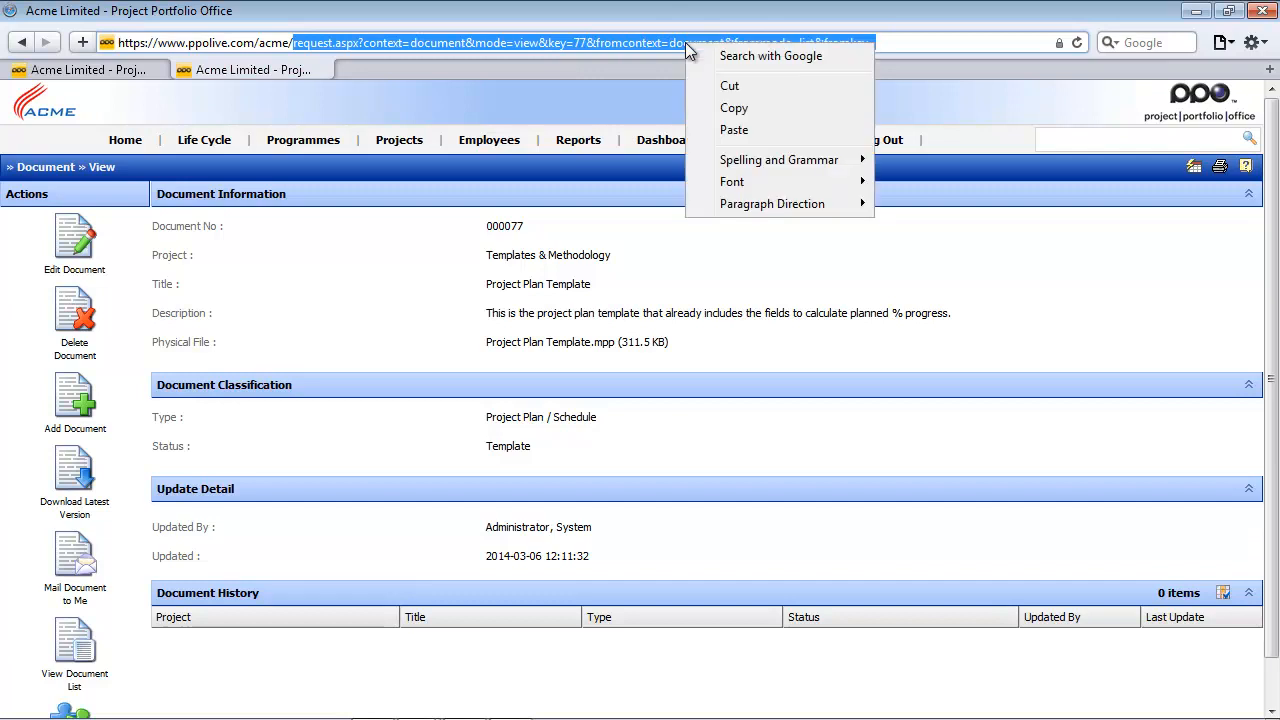
pyautogui.click(735, 108)
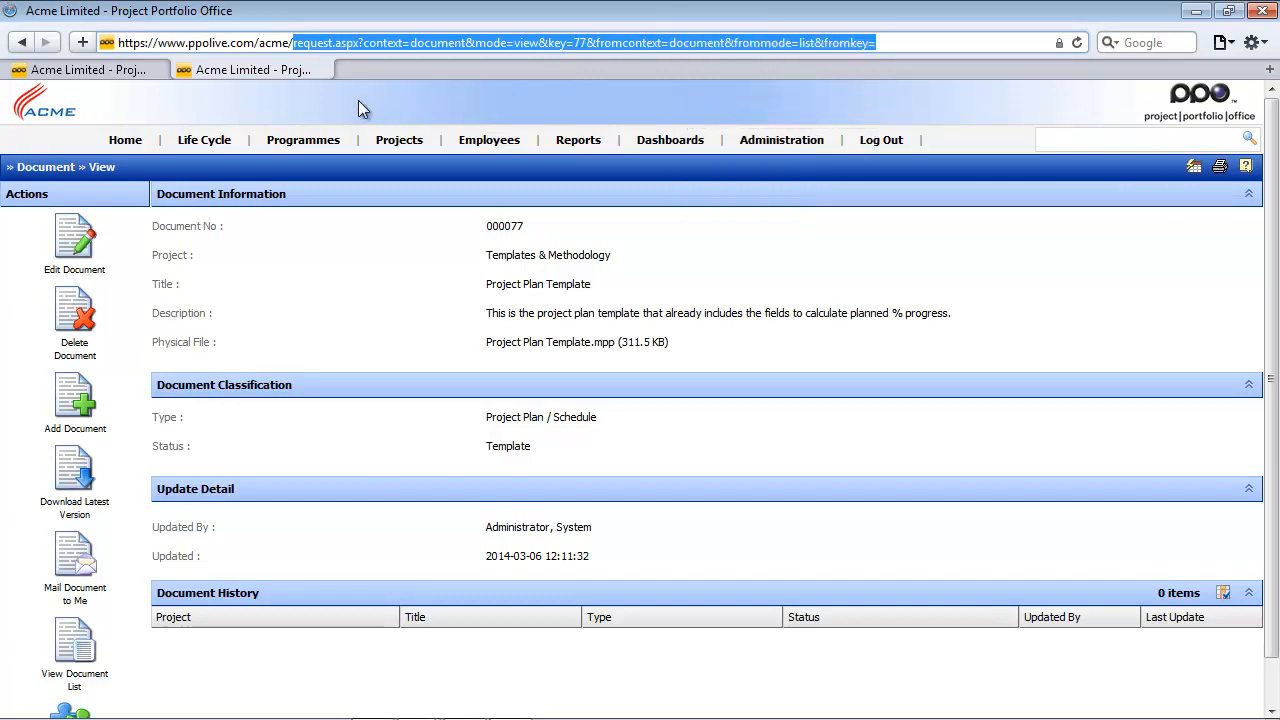
# - Back on the Execution Stage page, edit the process step of the Kick-Off Execution icon and title it "Kick-Off Execution"
pyautogui.click(98, 76)
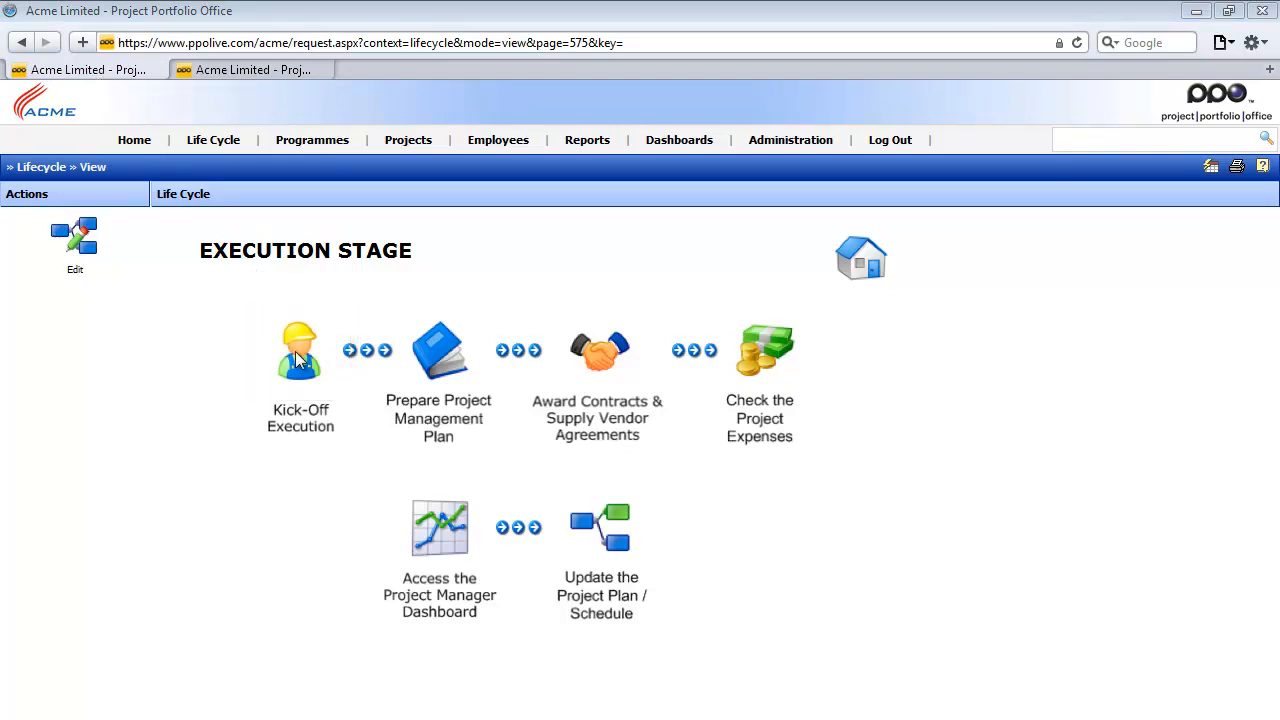
pyautogui.click(88, 235)
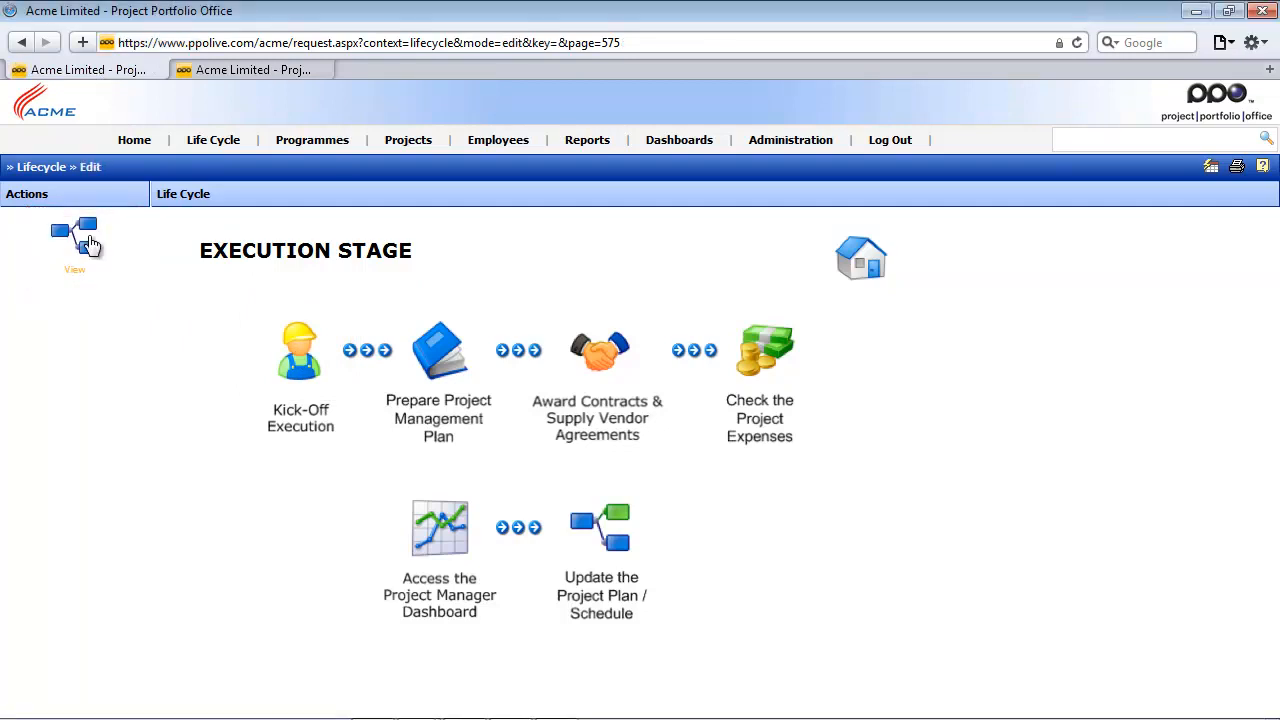
pyautogui.click(302, 356)
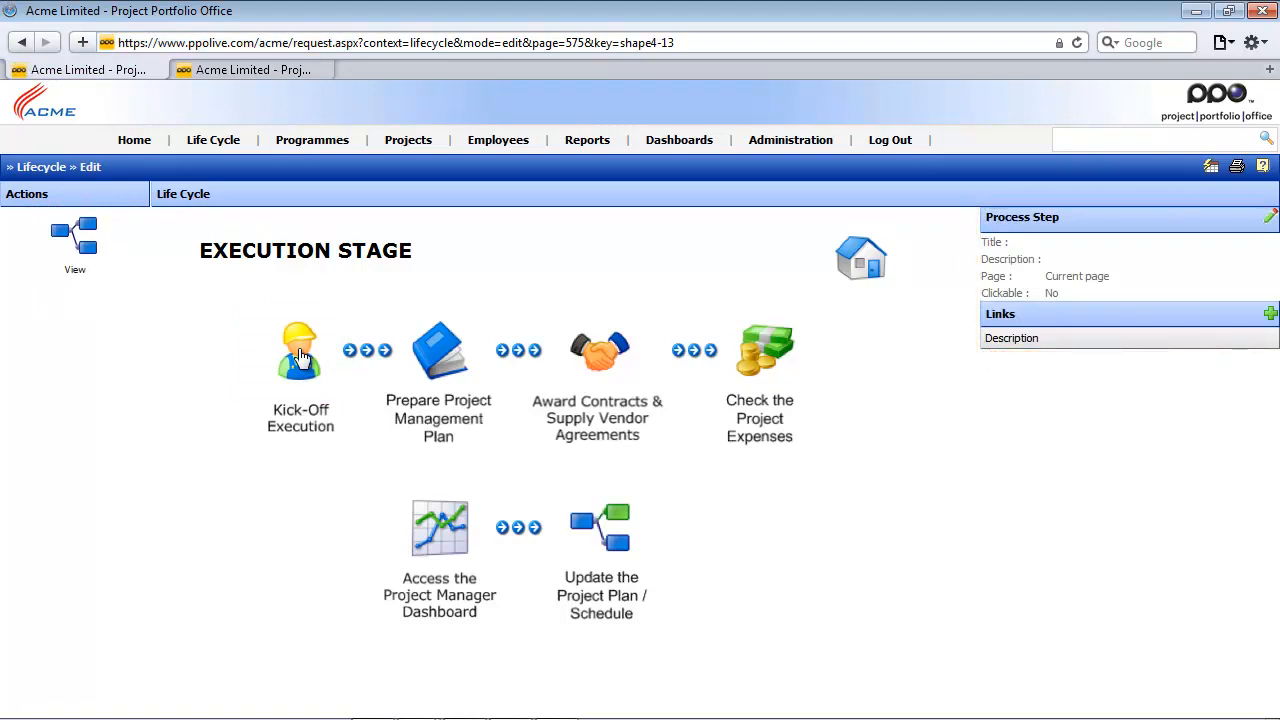
pyautogui.click(1269, 218)
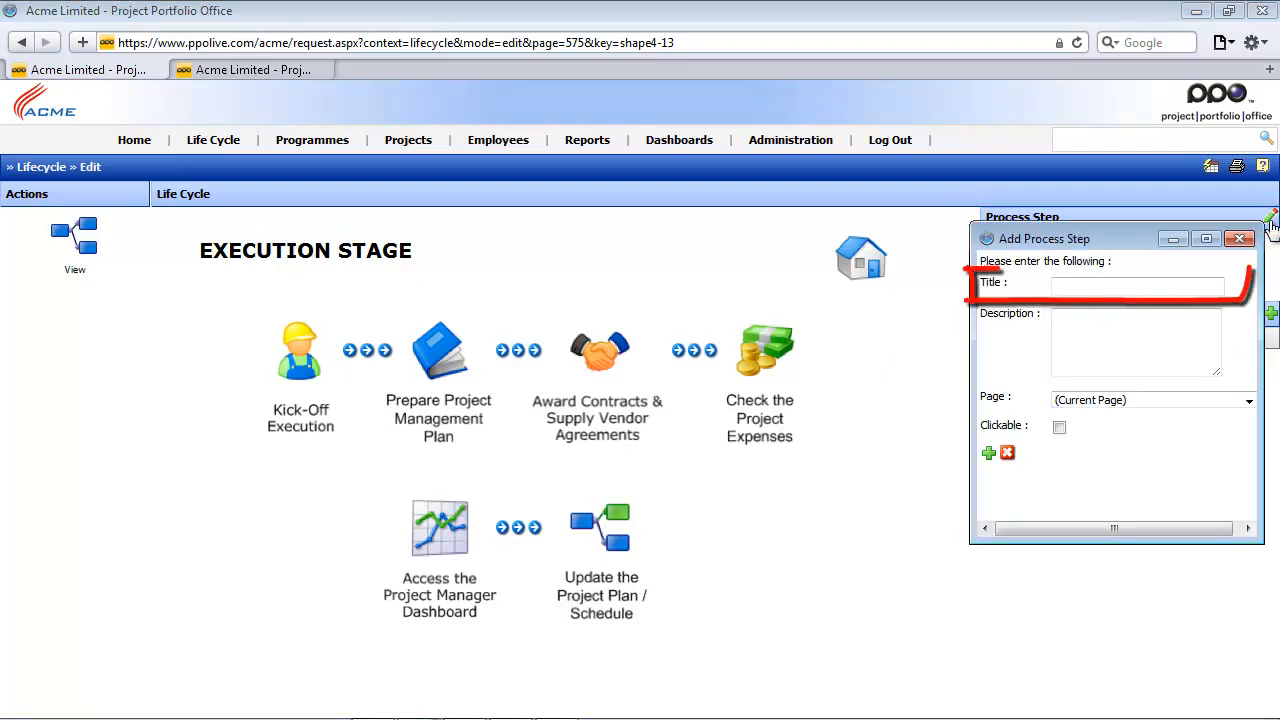
pyautogui.click(1095, 289)
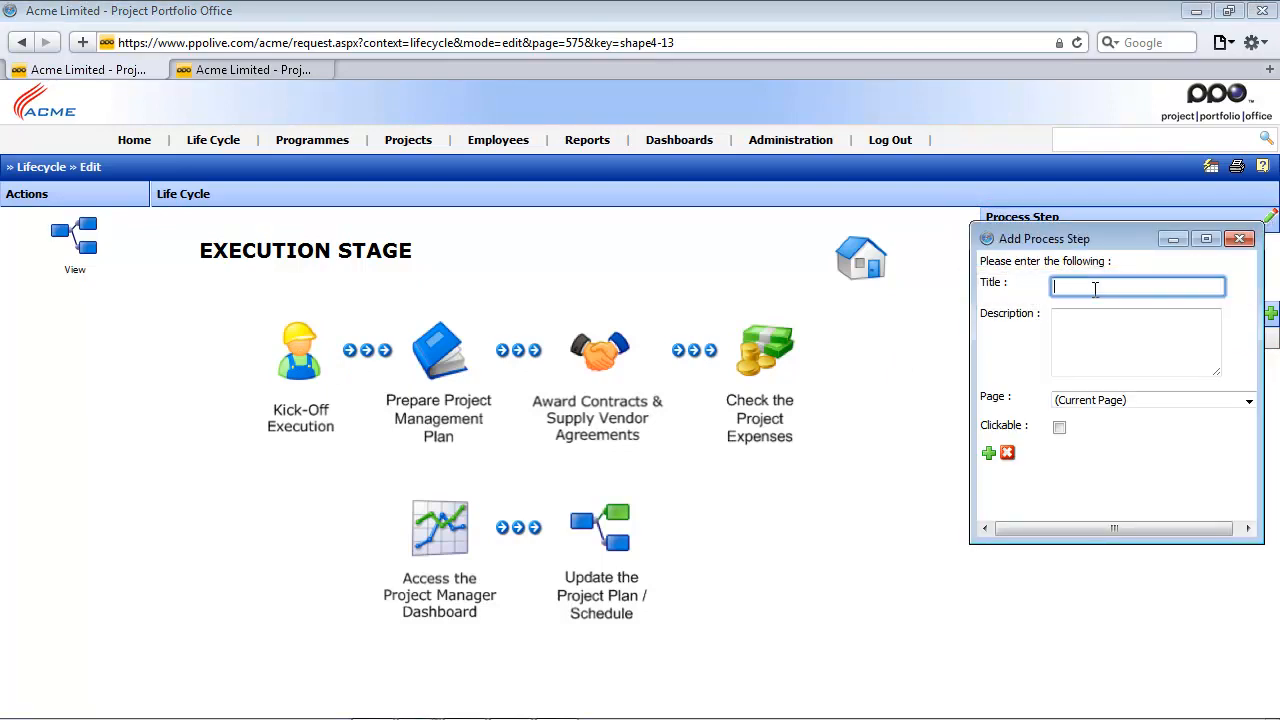
pyautogui.write('Kick-Off Execution')
# - Describe the step as "This is the first step in the process. Please download the linked project plan template as a start." and make it clickable
pyautogui.click(1071, 343)
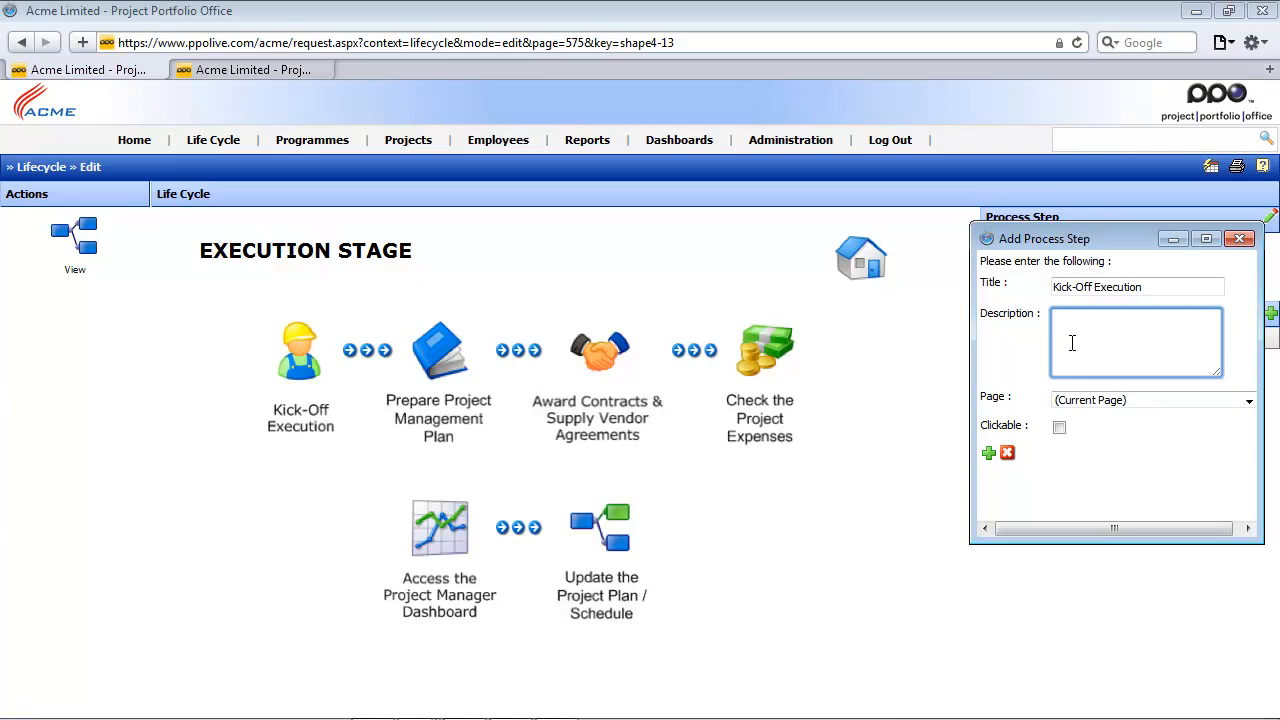
pyautogui.hotkey('ctrl', 'v')
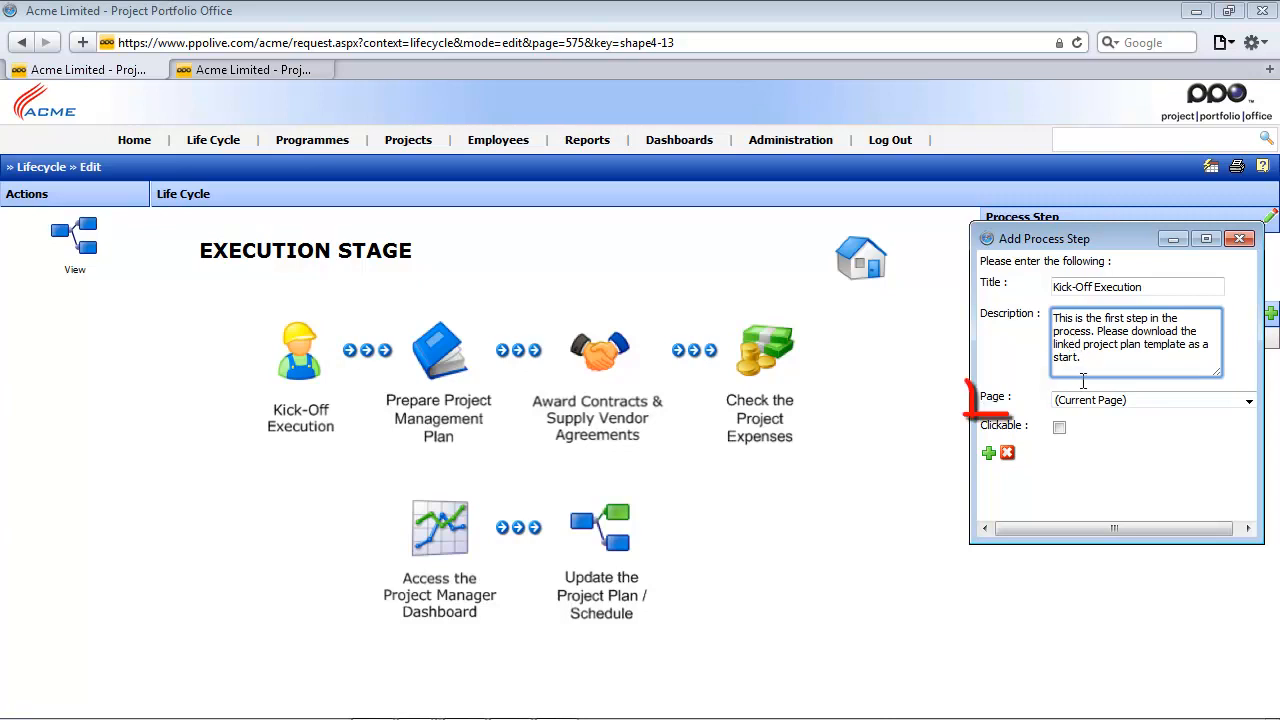
pyautogui.click(1060, 429)
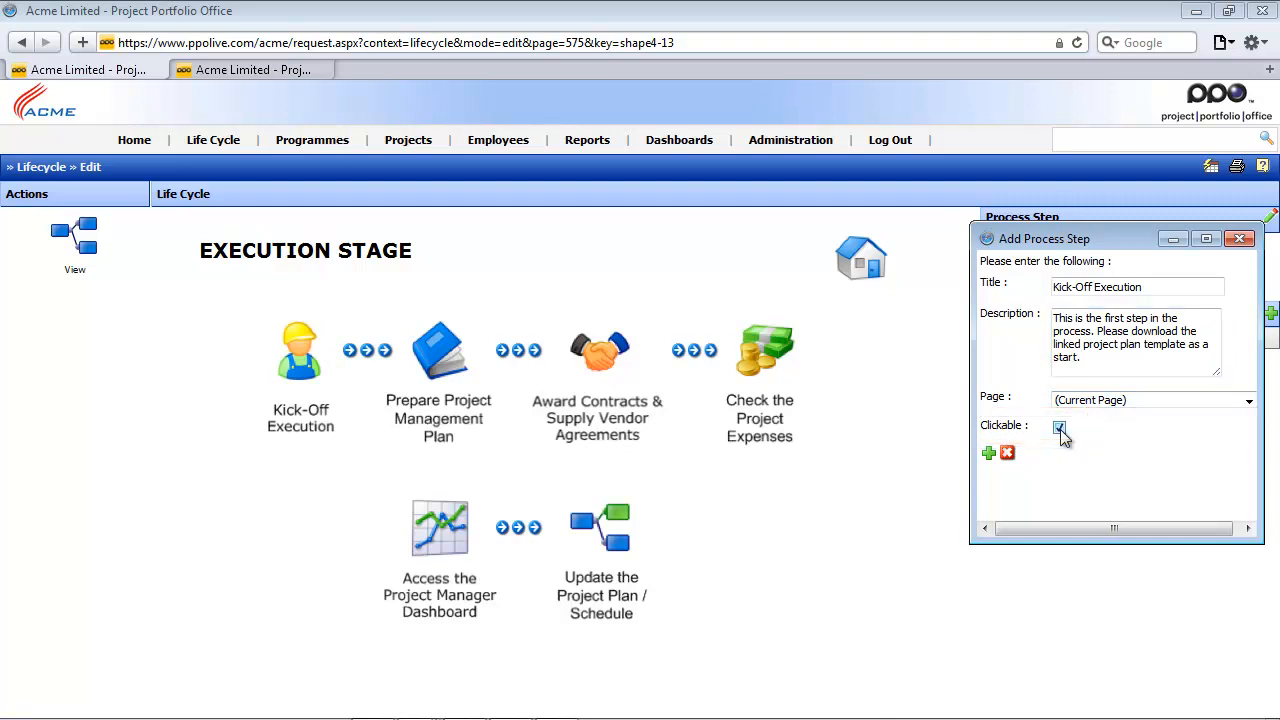
pyautogui.click(988, 455)
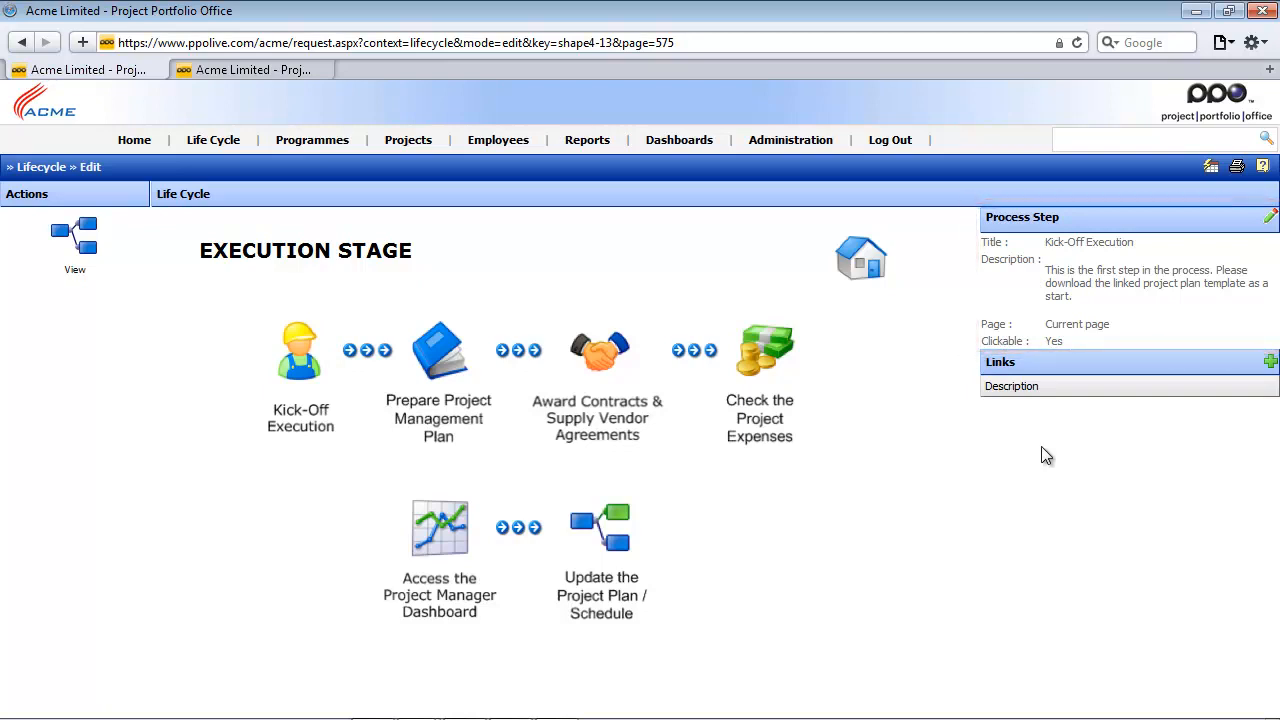
# - Add the copied document address as a link on the Kick-Off Execution step, described as "Project Plan Template", and return to view mode
pyautogui.click(1270, 360)
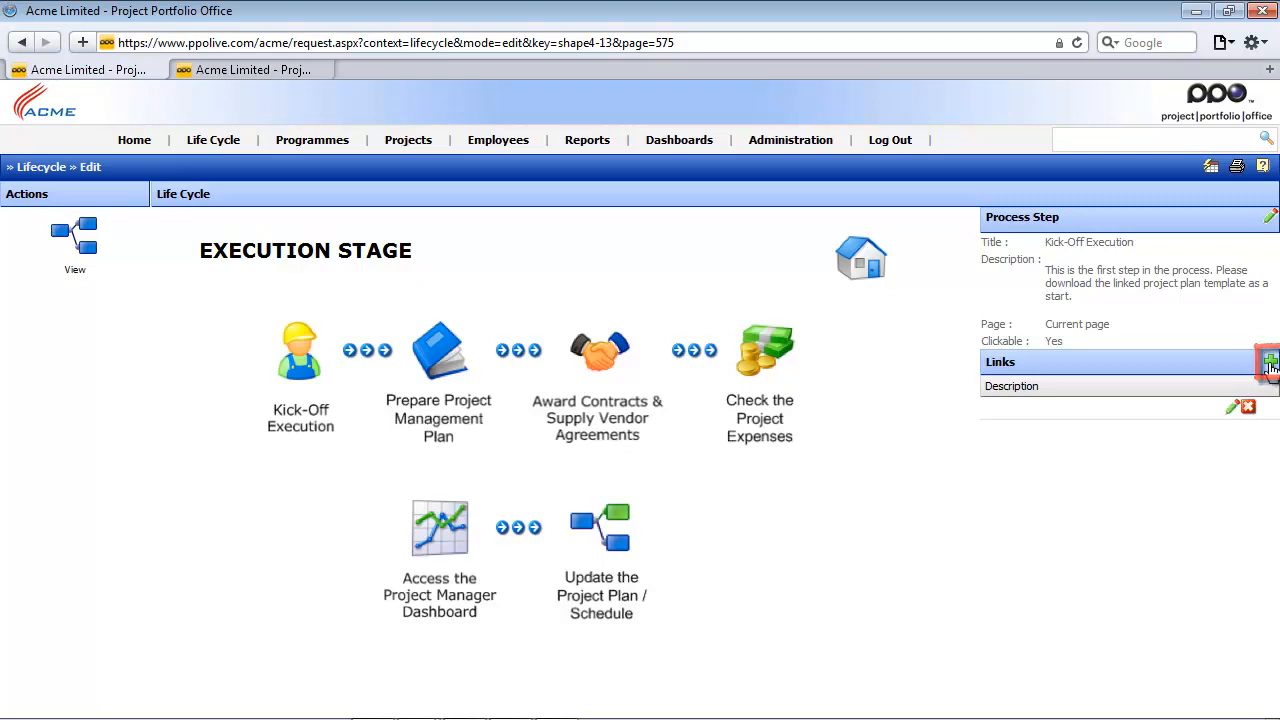
pyautogui.click(1234, 406)
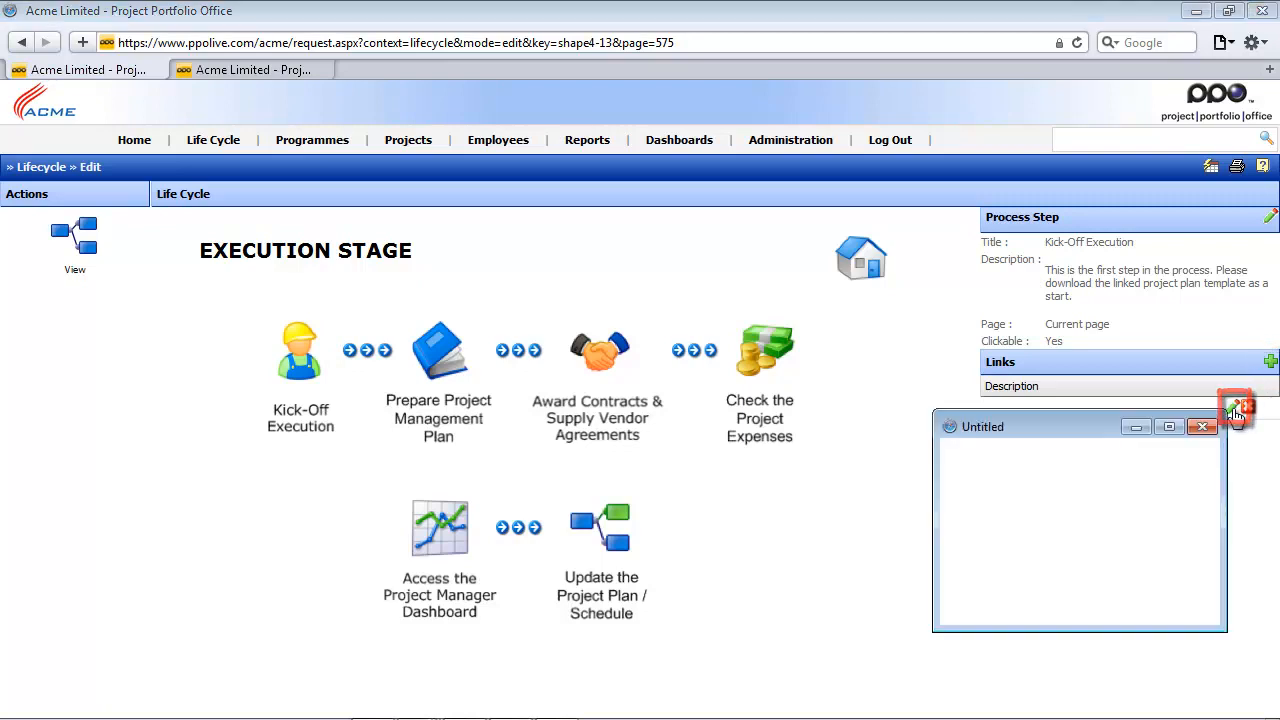
pyautogui.click(1060, 476)
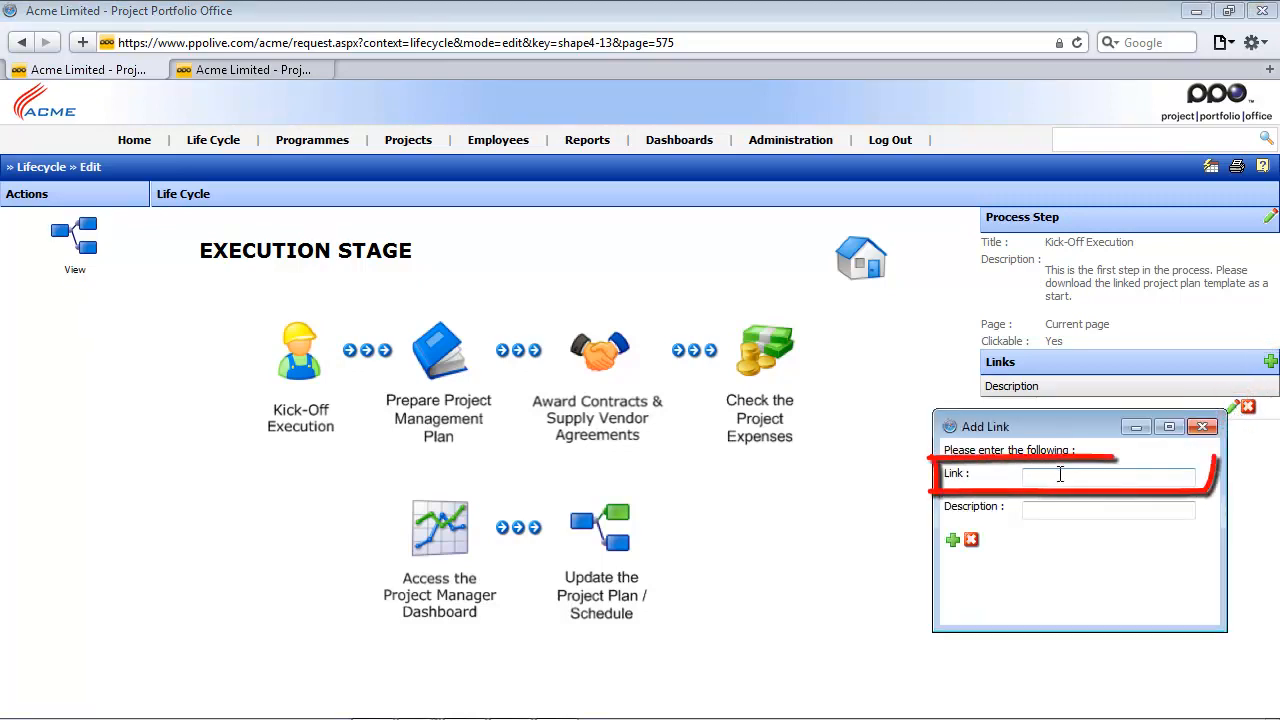
pyautogui.rightClick(1060, 476)
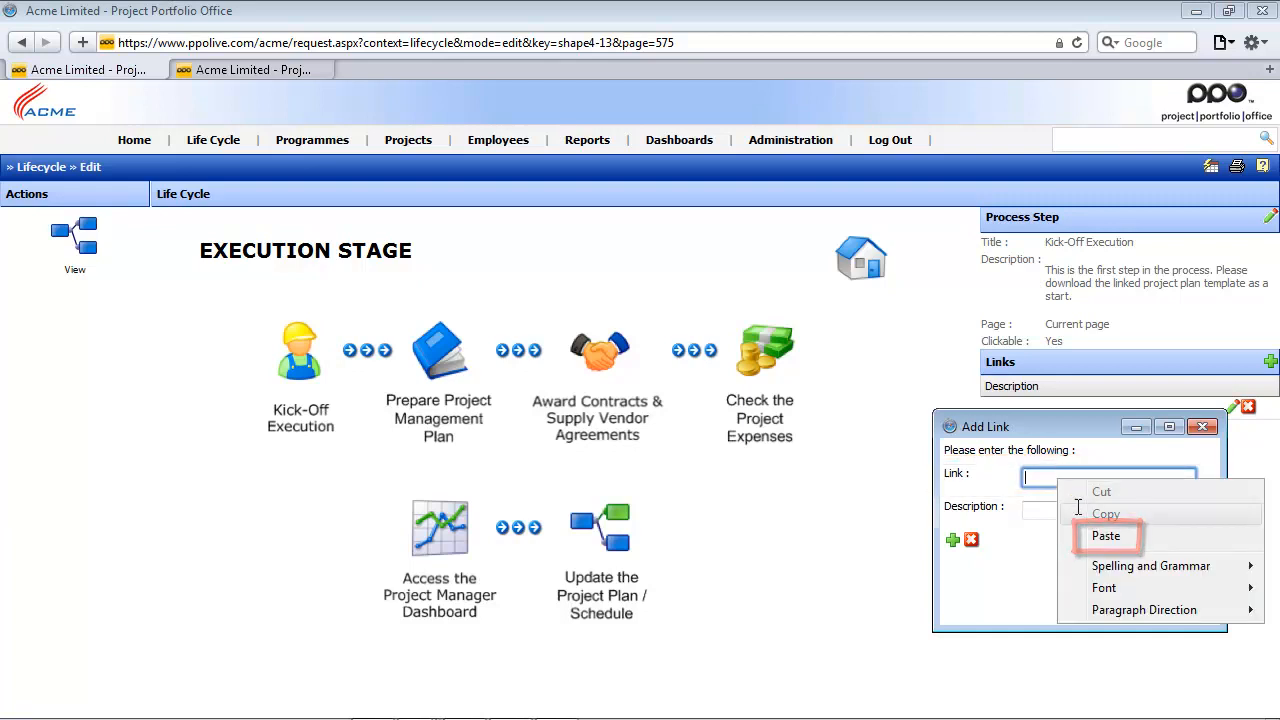
pyautogui.click(1106, 536)
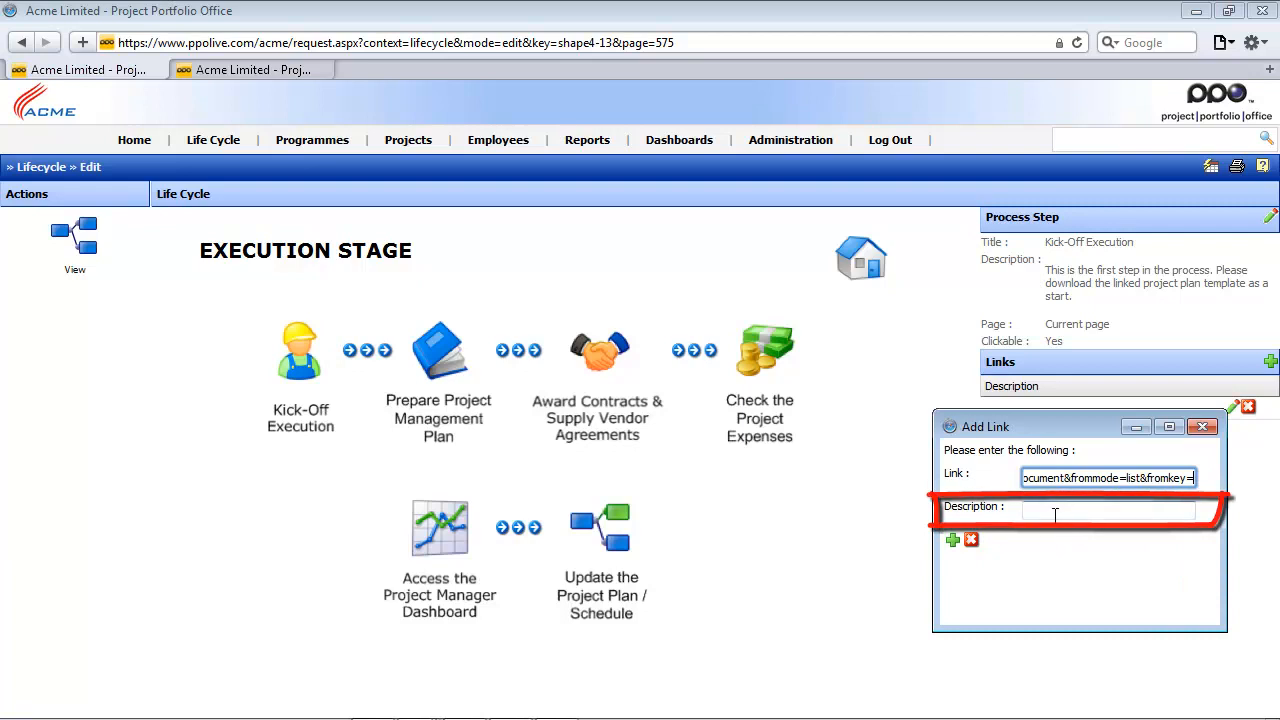
pyautogui.click(1054, 514)
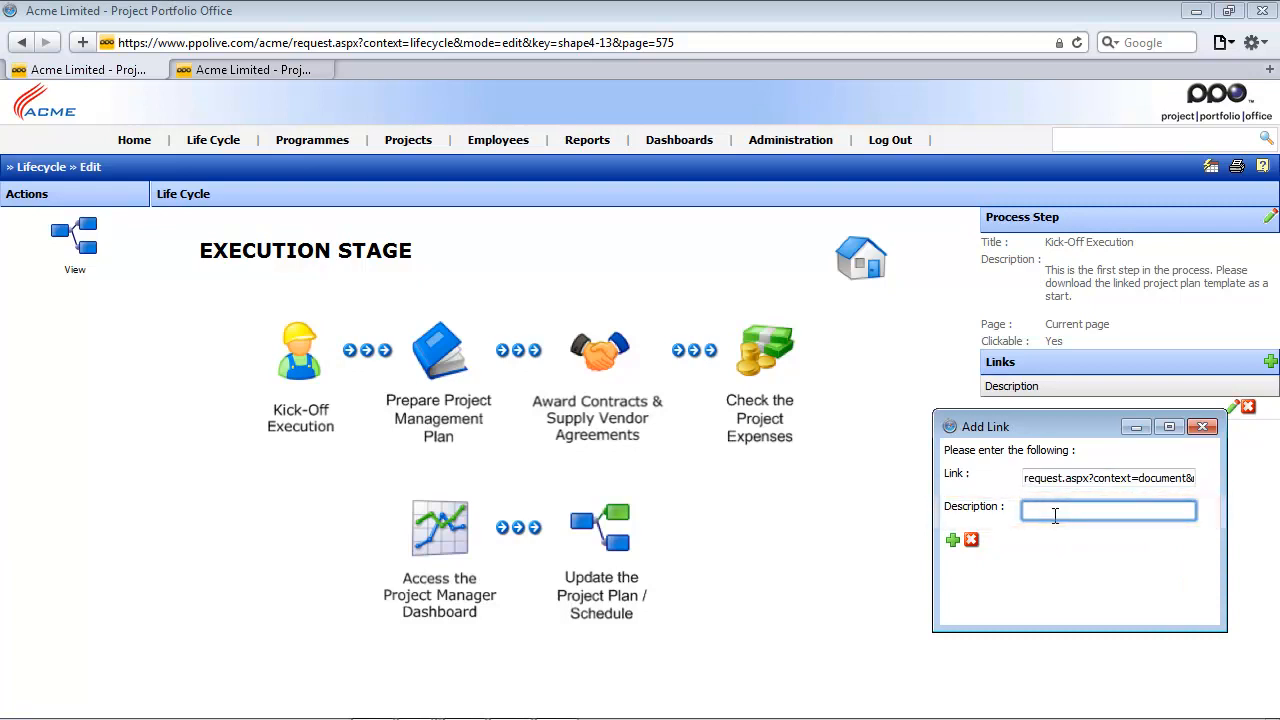
pyautogui.write('Project Plan Template')
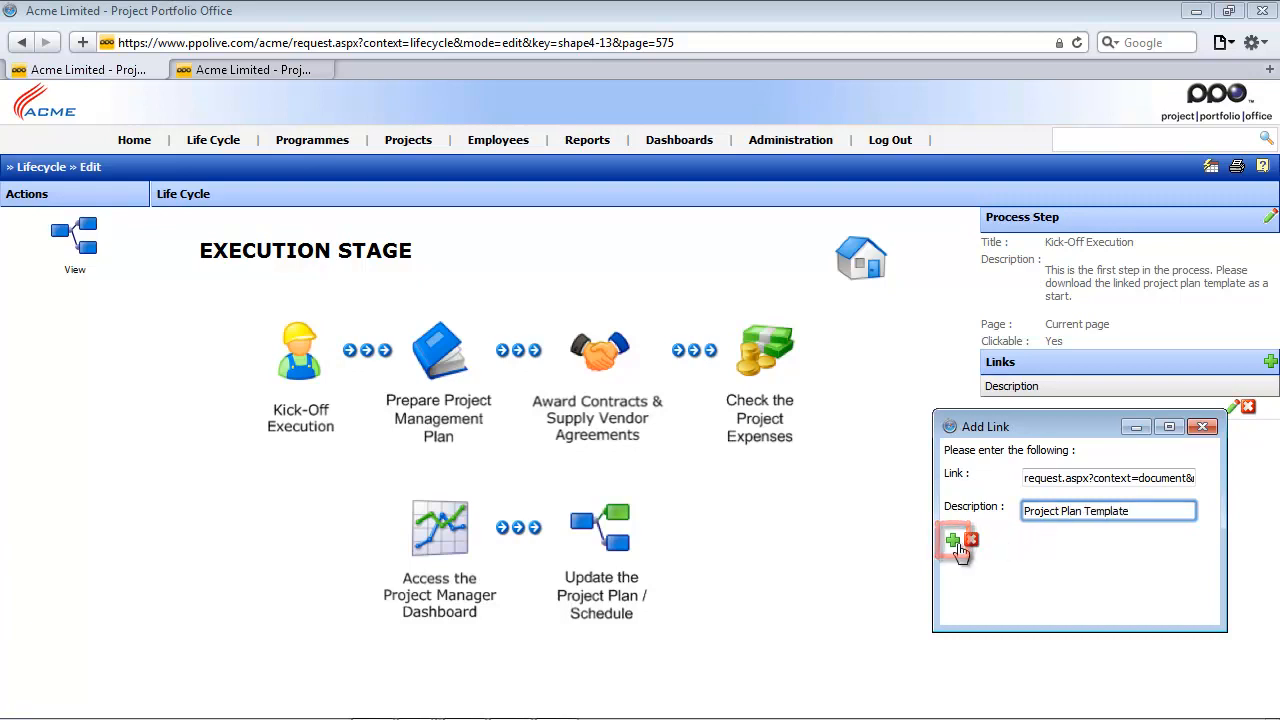
pyautogui.click(955, 543)
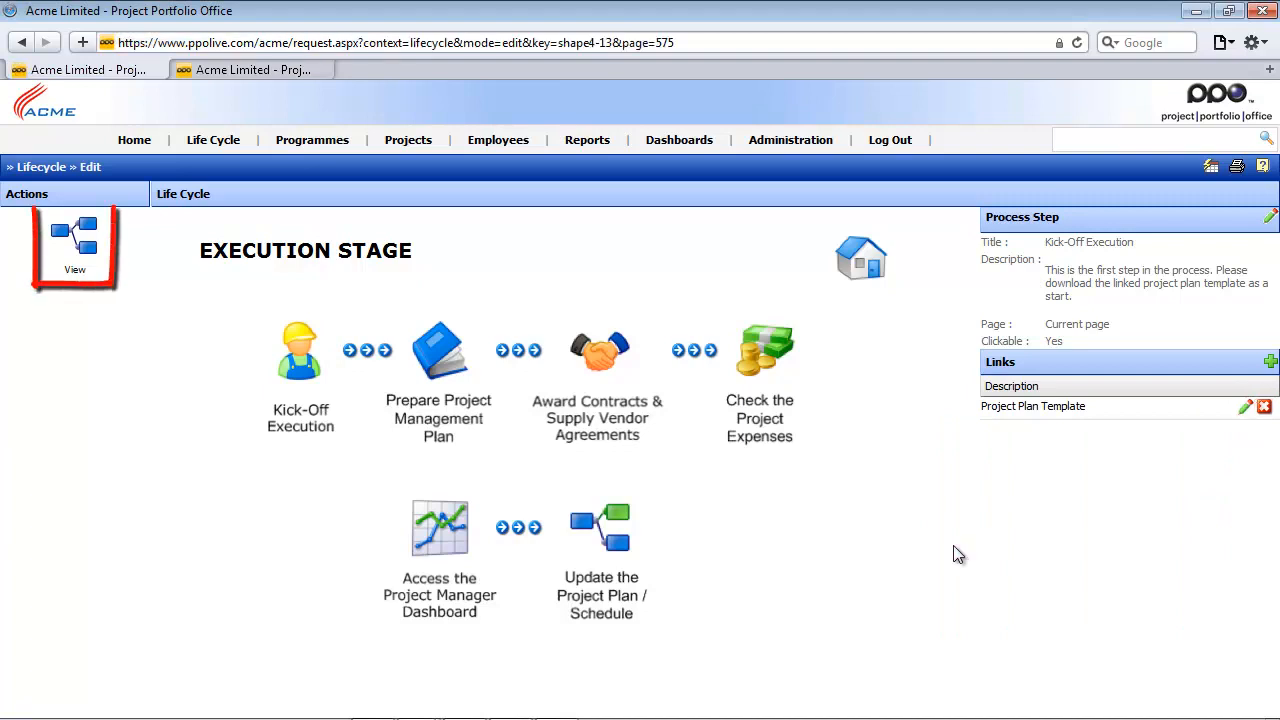
pyautogui.click(80, 235)
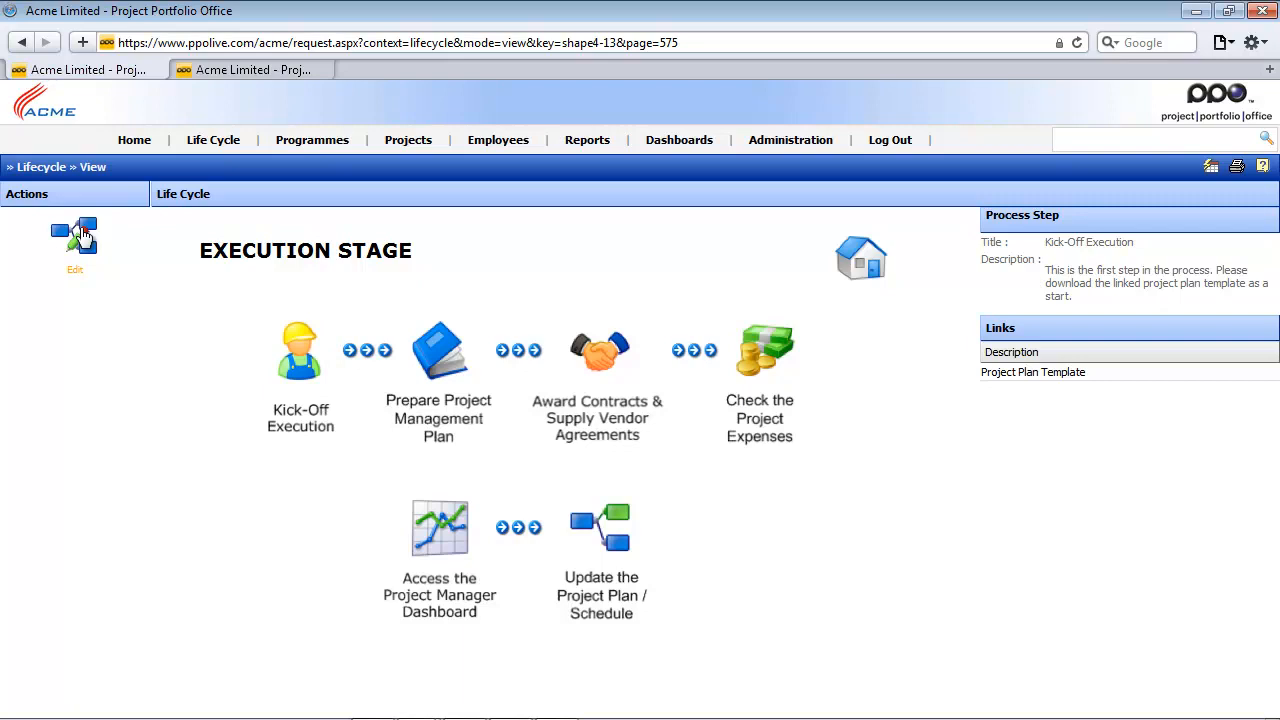
# - Test the Project Plan Template link of the Kick-Off Execution step and close the document window it opens
pyautogui.click(1004, 377)
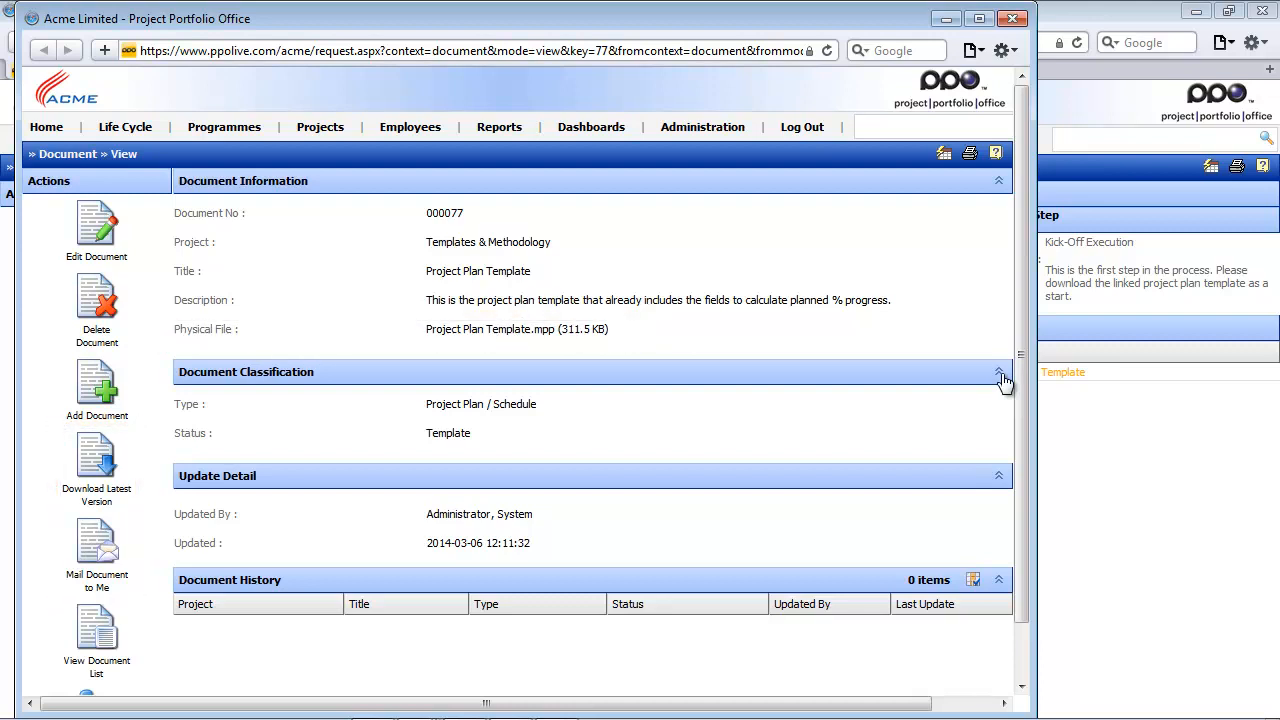
pyautogui.click(1013, 18)
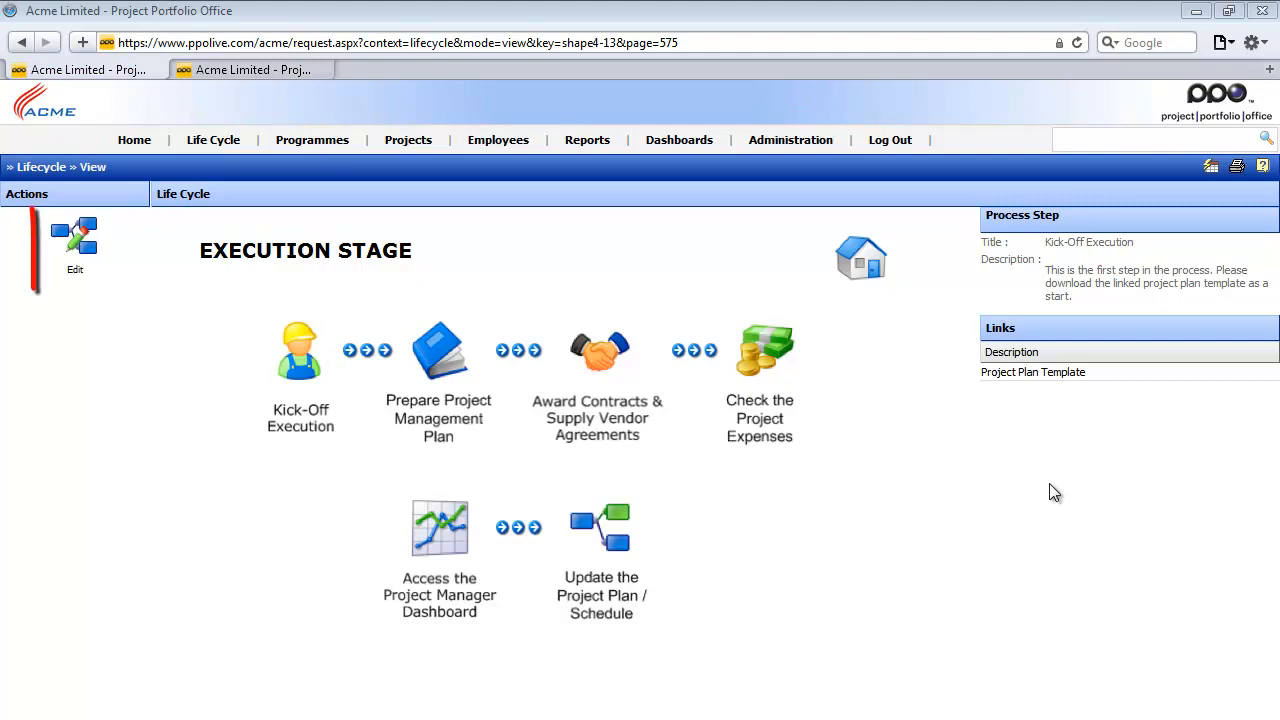
pyautogui.click(88, 242)
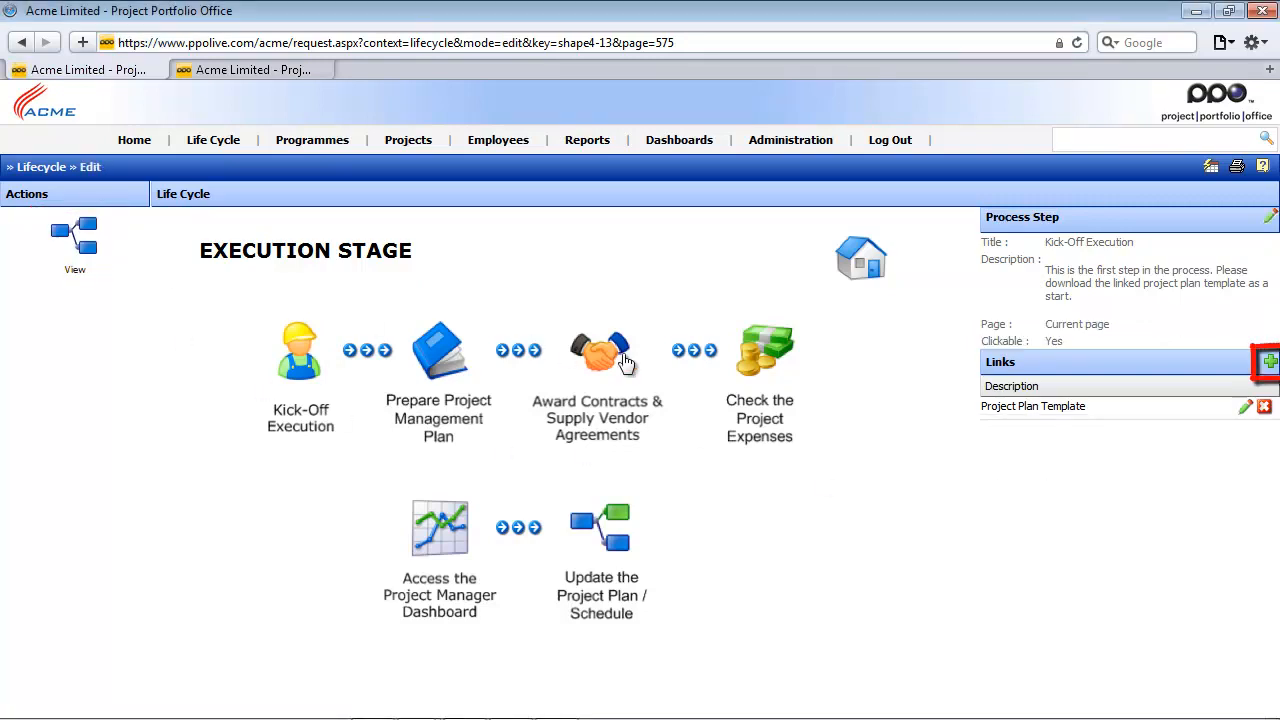
pyautogui.click(1268, 366)
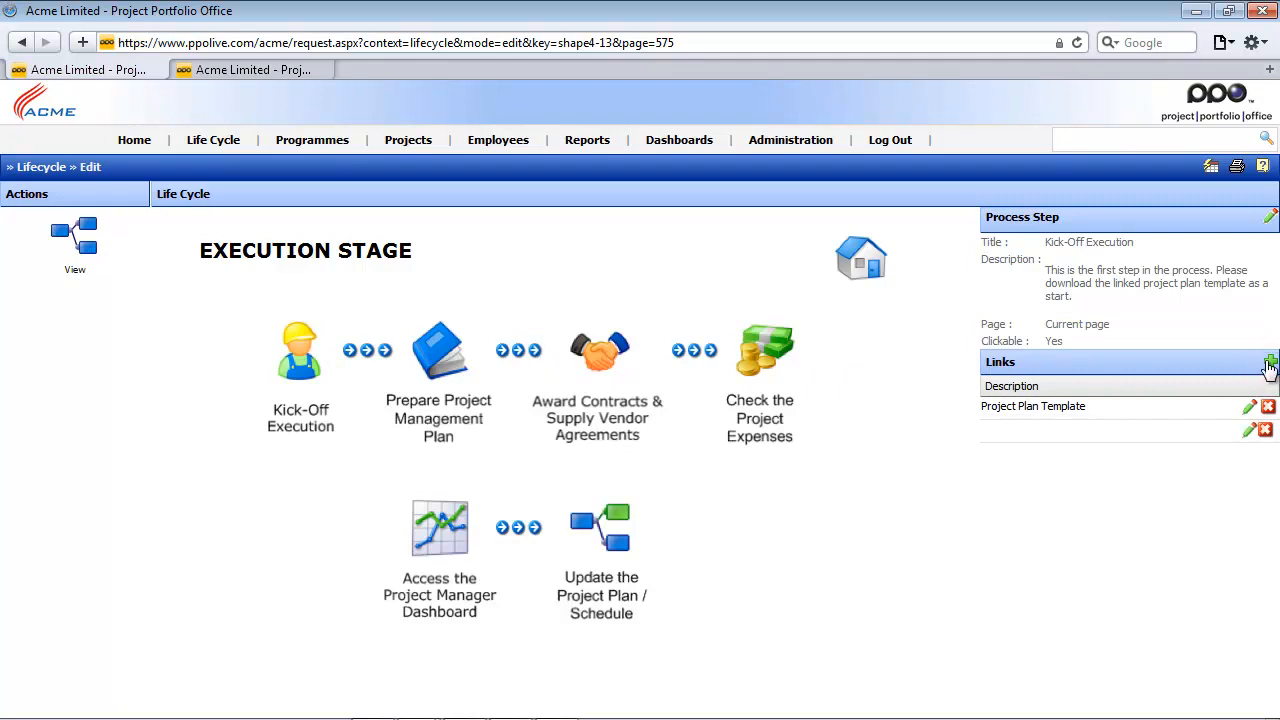
pyautogui.click(1250, 432)
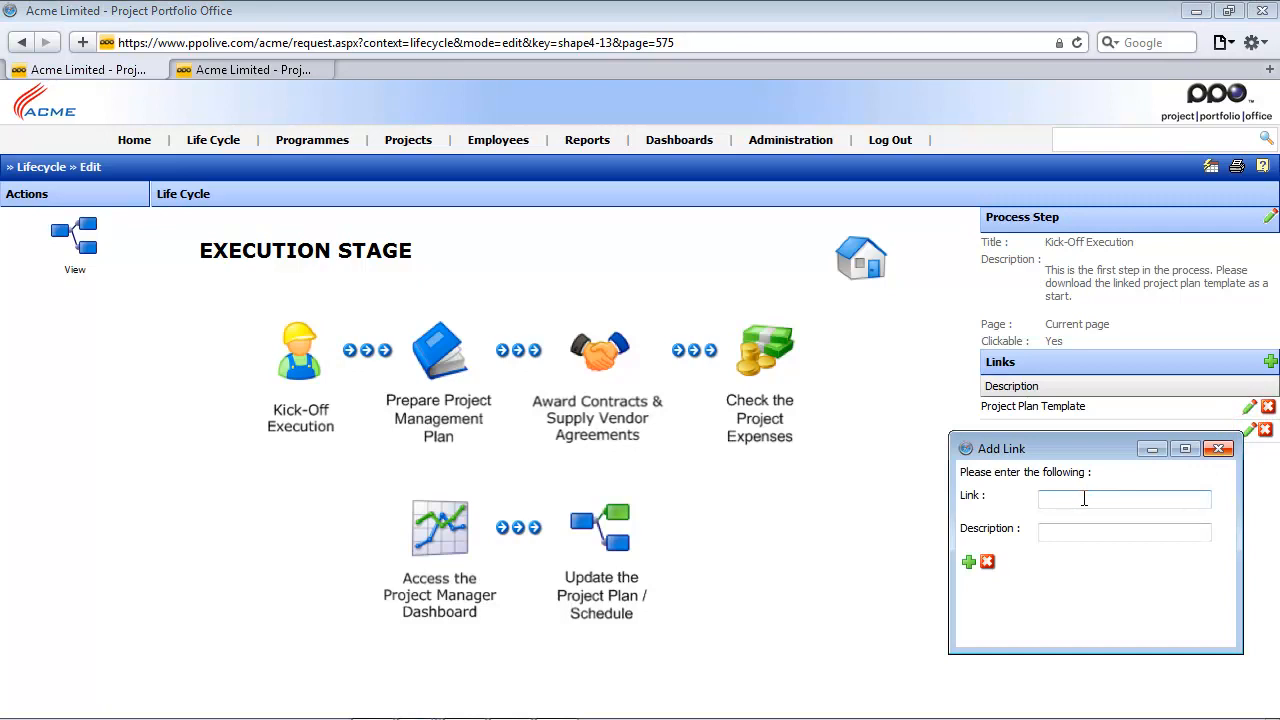
pyautogui.click(1084, 498)
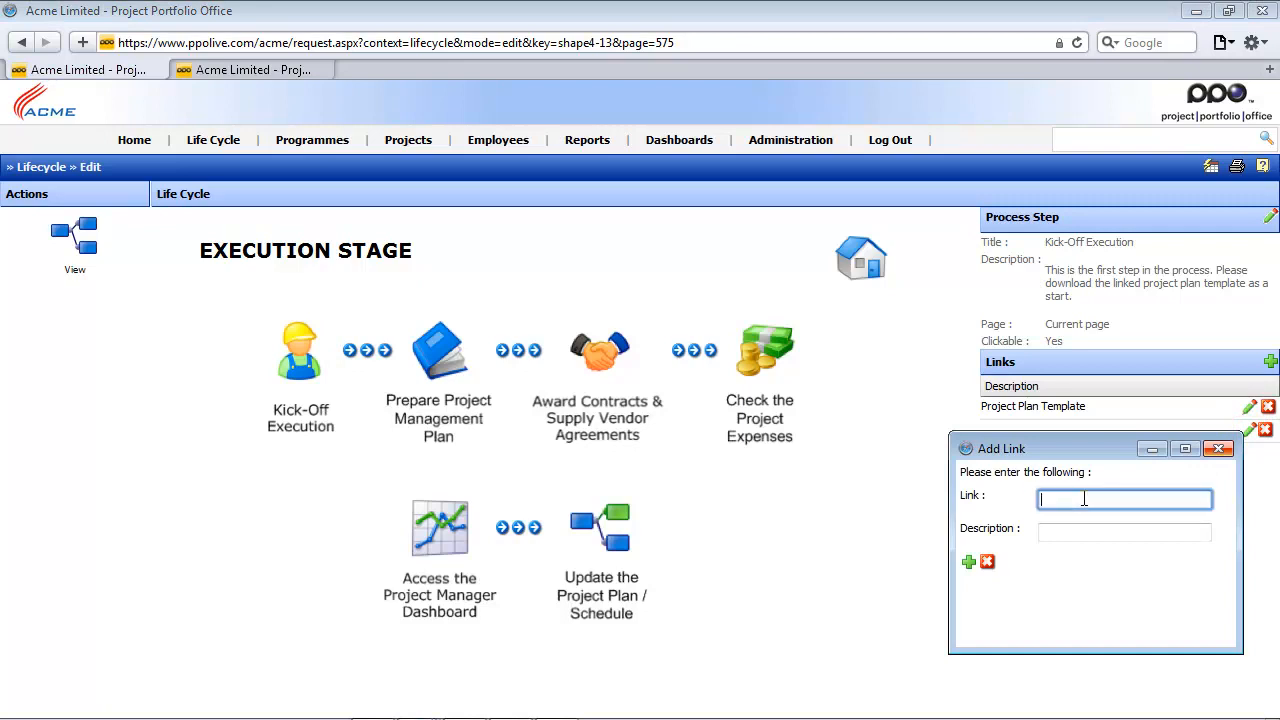
pyautogui.write('http')
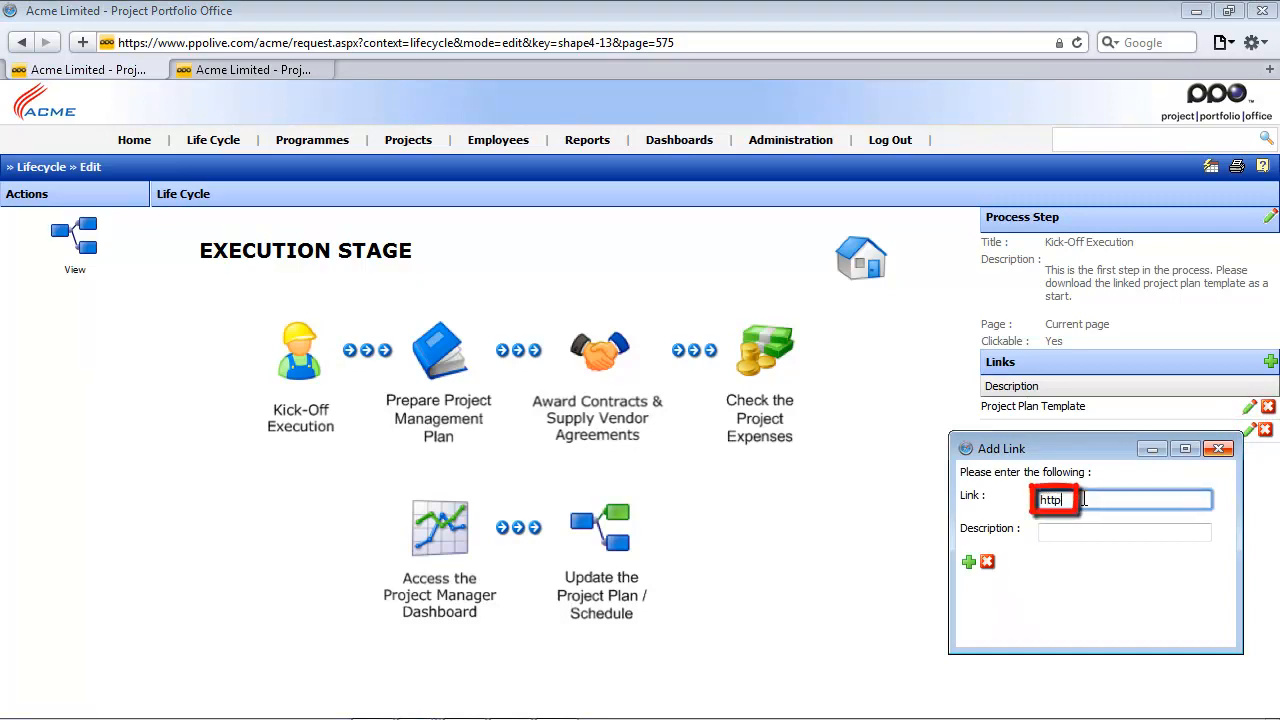
pyautogui.write('://www')
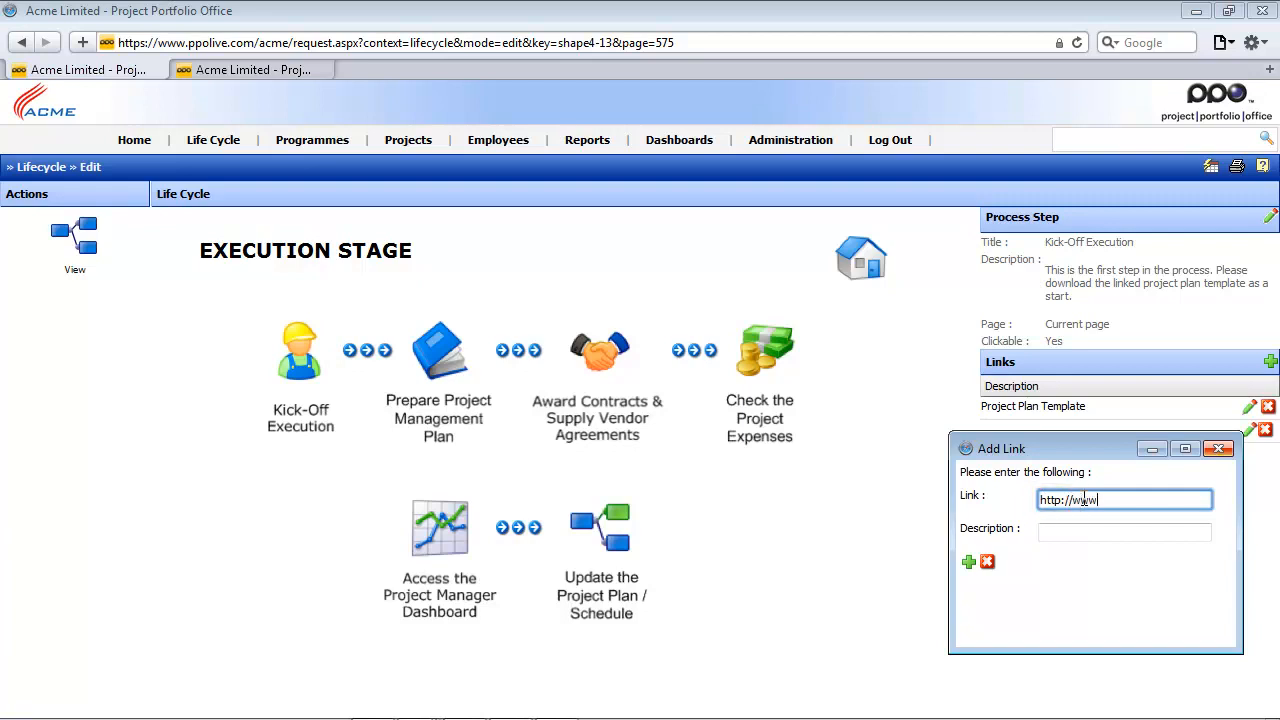
pyautogui.write('.google.com')
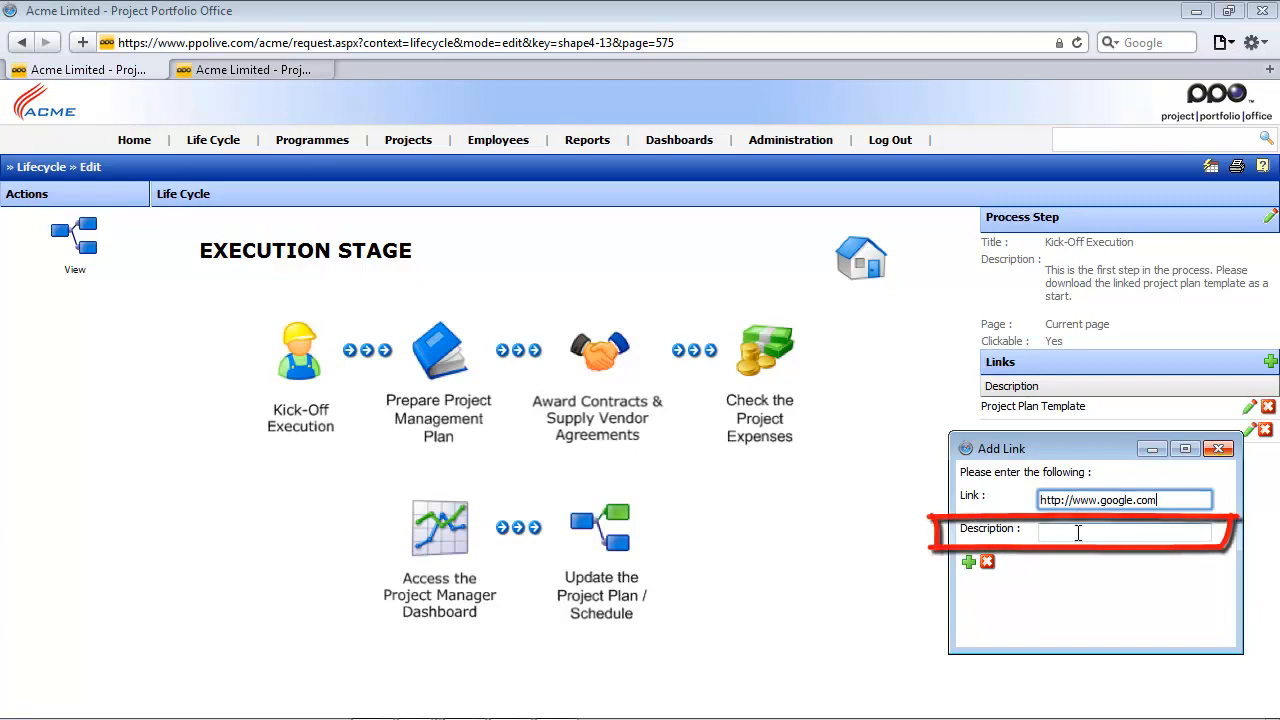
pyautogui.click(1078, 533)
pyautogui.write('Google Website')
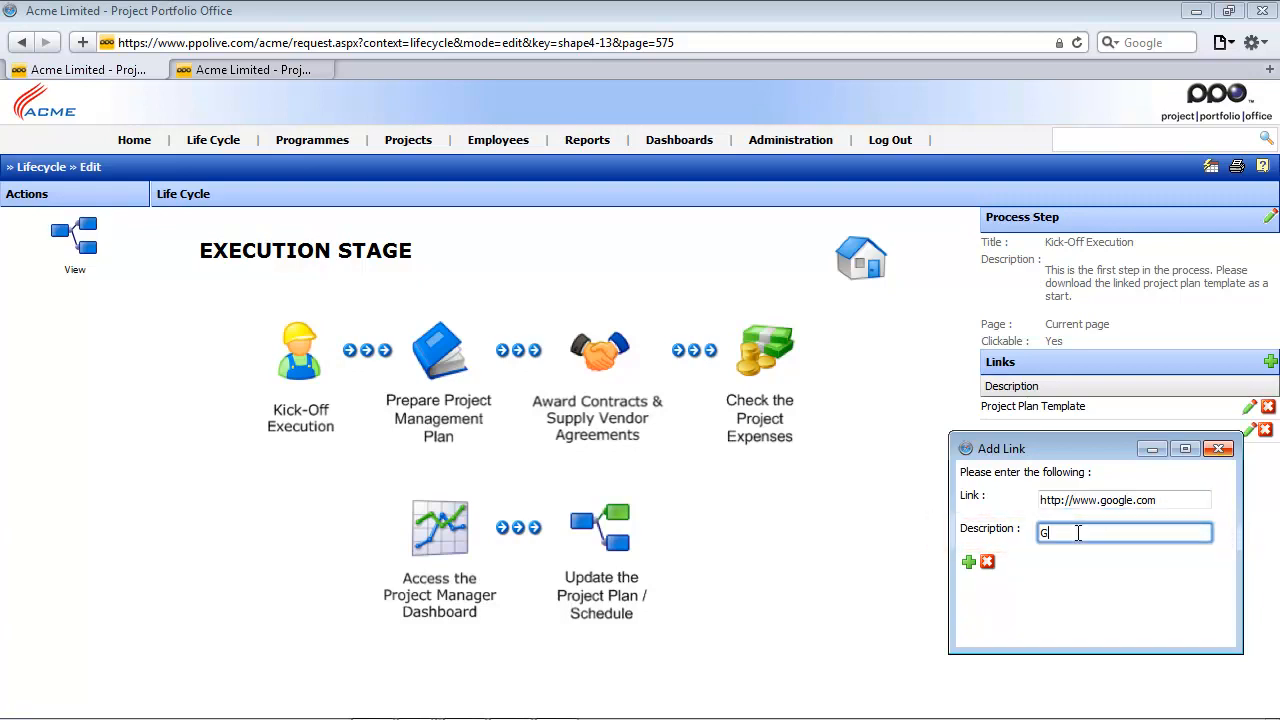
pyautogui.click(968, 564)
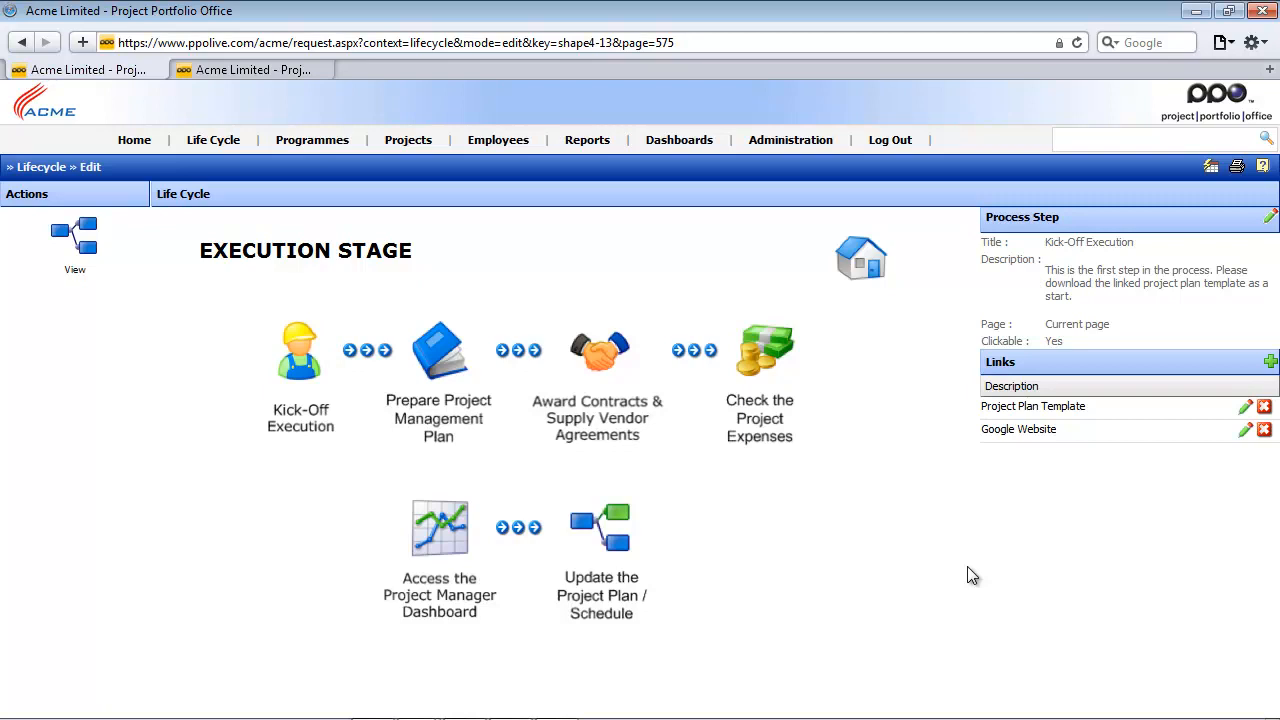
# - Add a "mailto:" link with the support e-mail address to the Kick-Off Execution step, described as "Contact the PPO Support Team"
pyautogui.click(1270, 361)
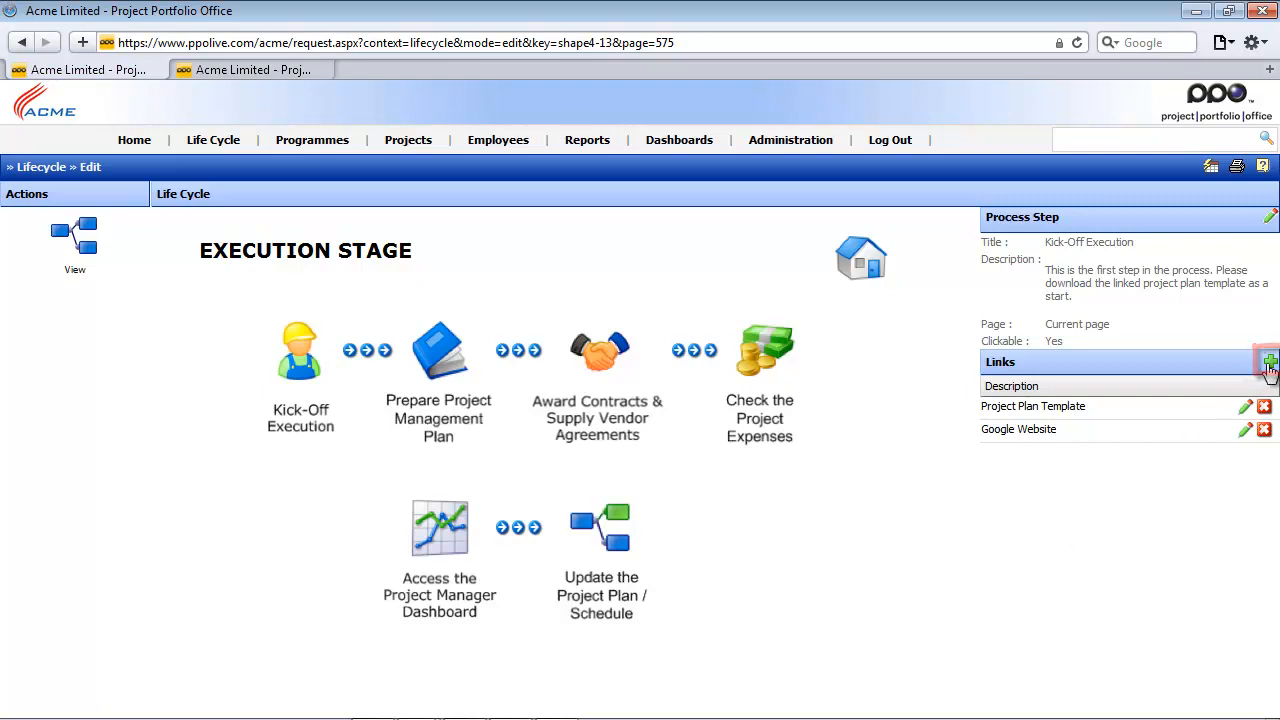
pyautogui.click(1251, 456)
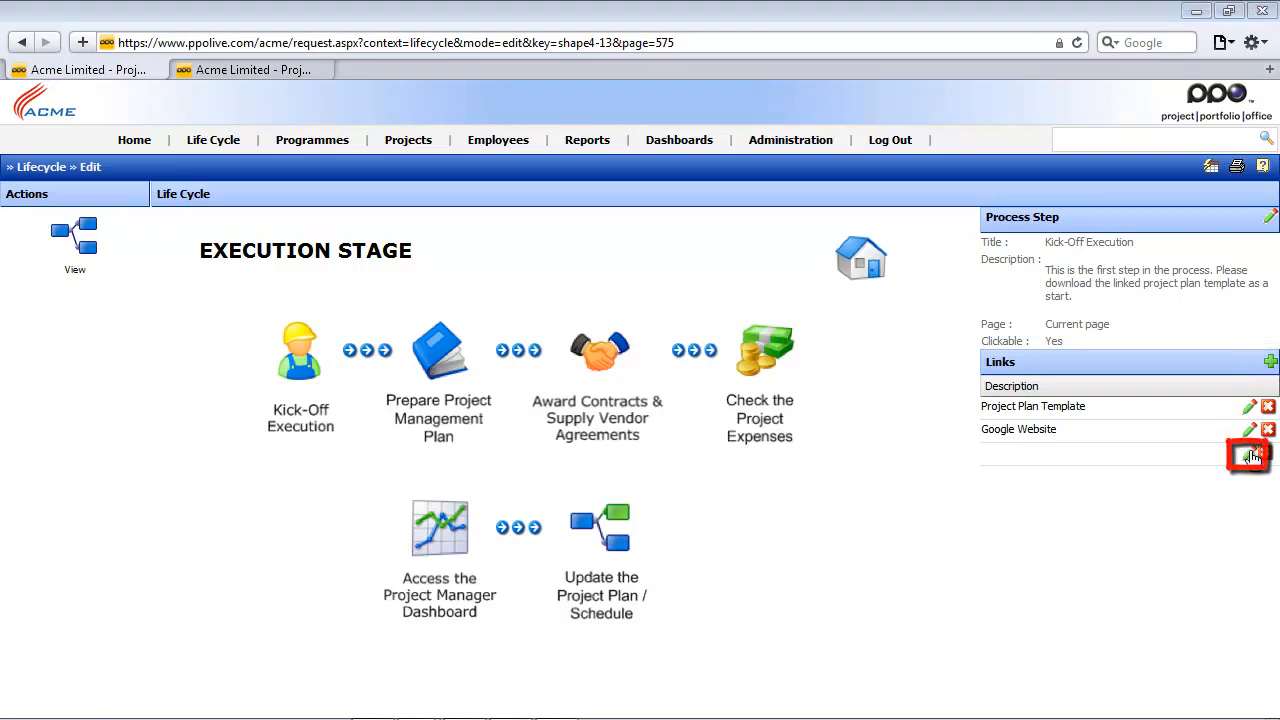
pyautogui.click(1099, 518)
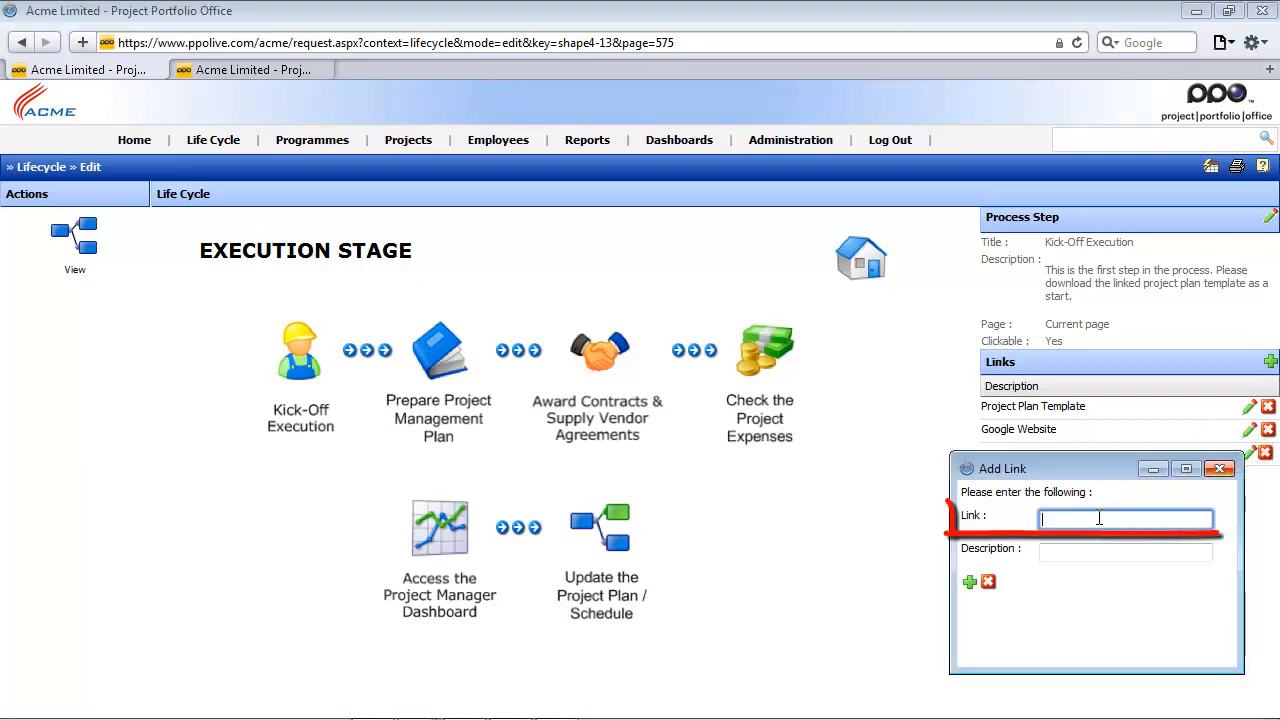
pyautogui.write('mailto')
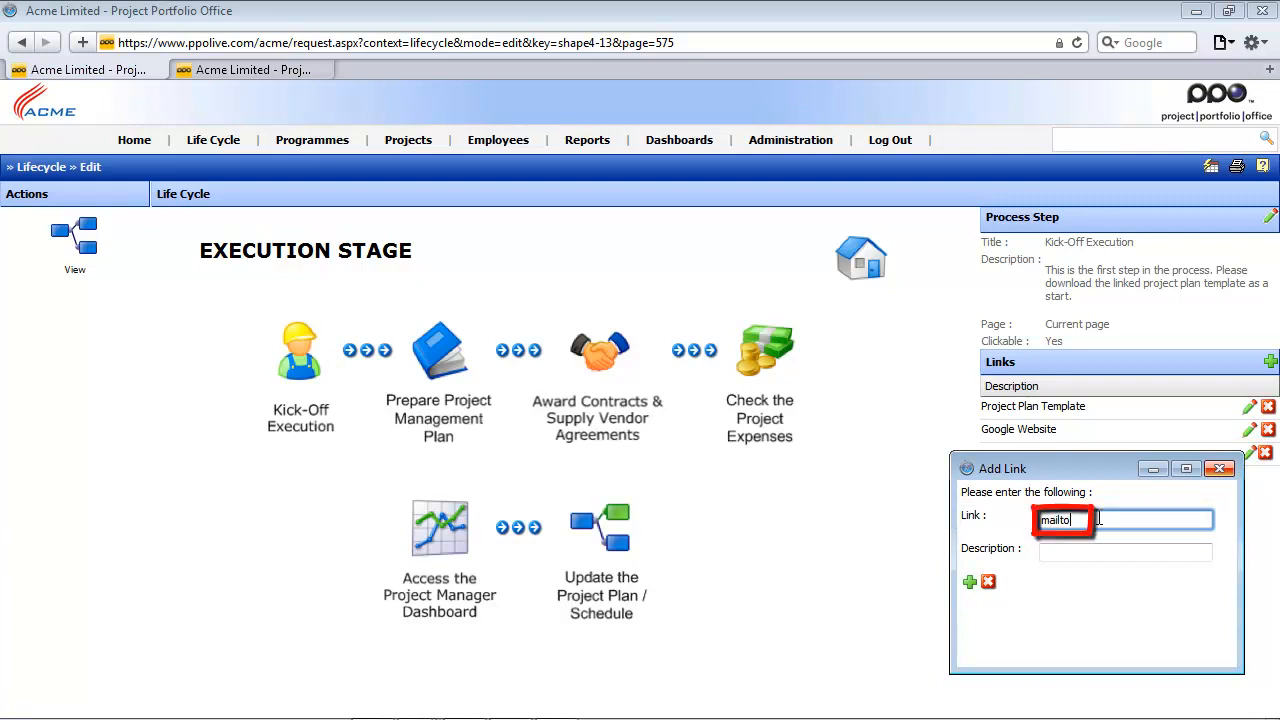
pyautogui.write(':')
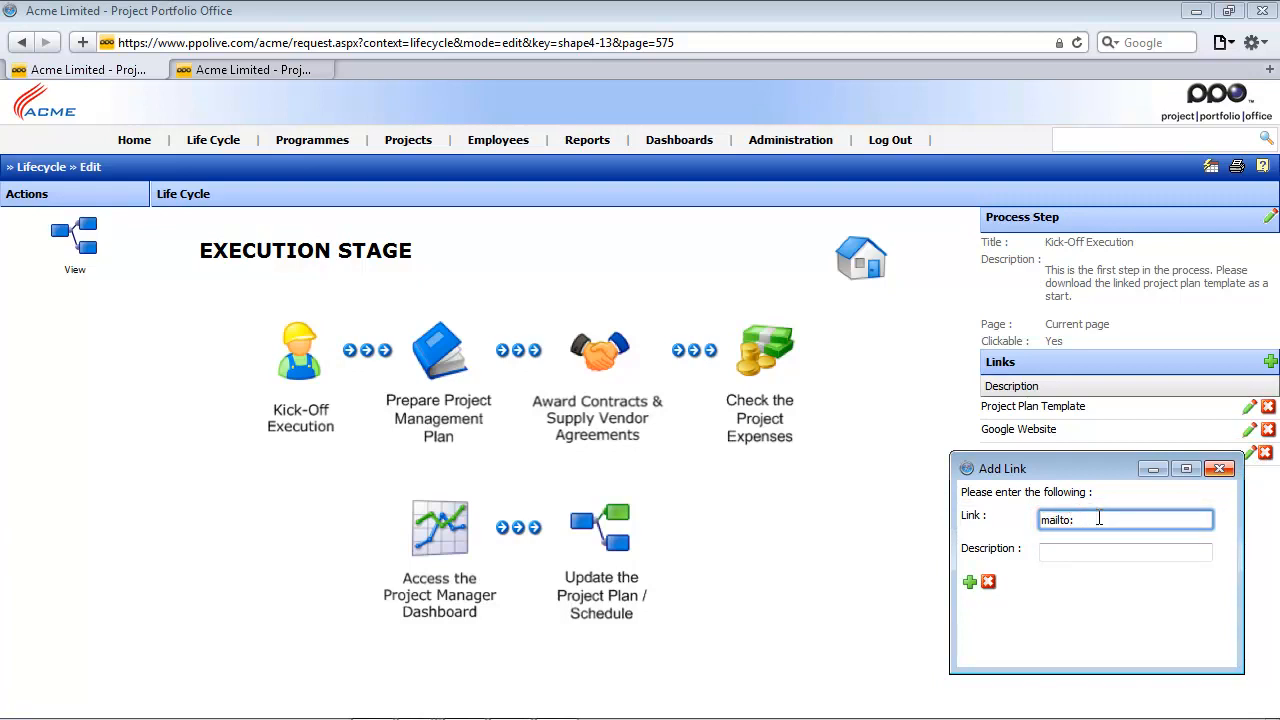
pyautogui.click(1080, 552)
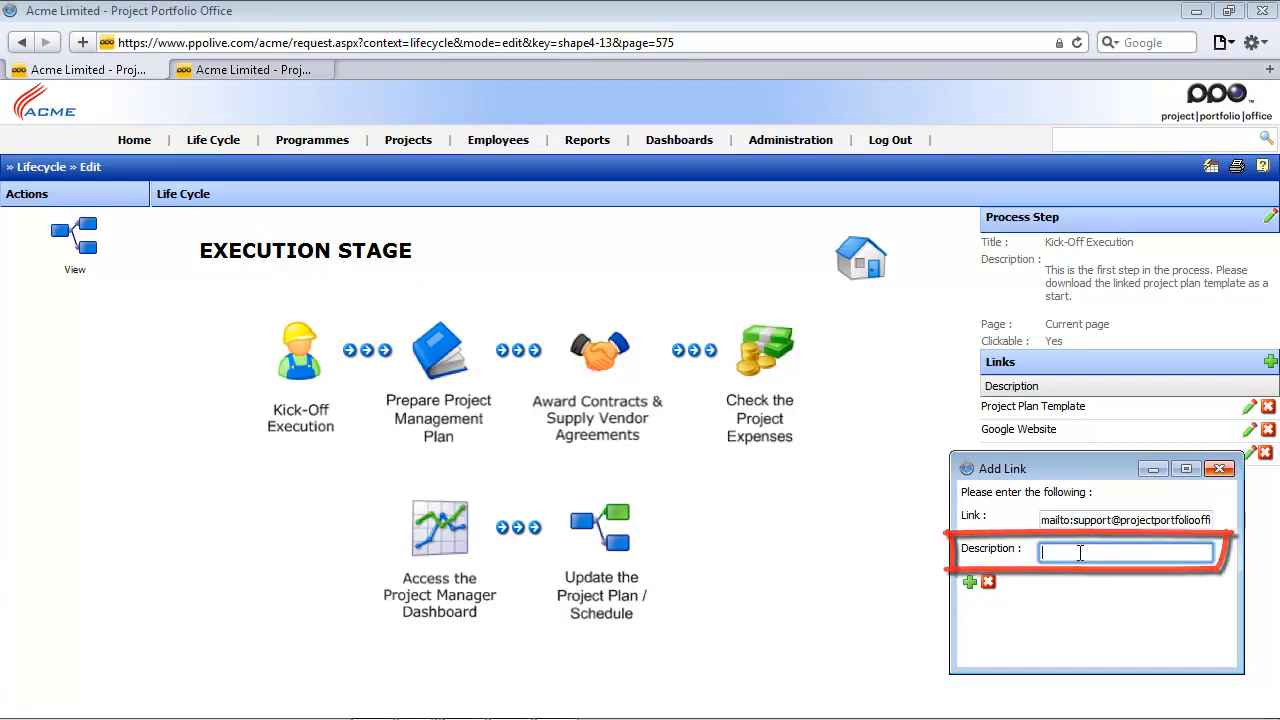
pyautogui.write('Contact the PPO Support Team')
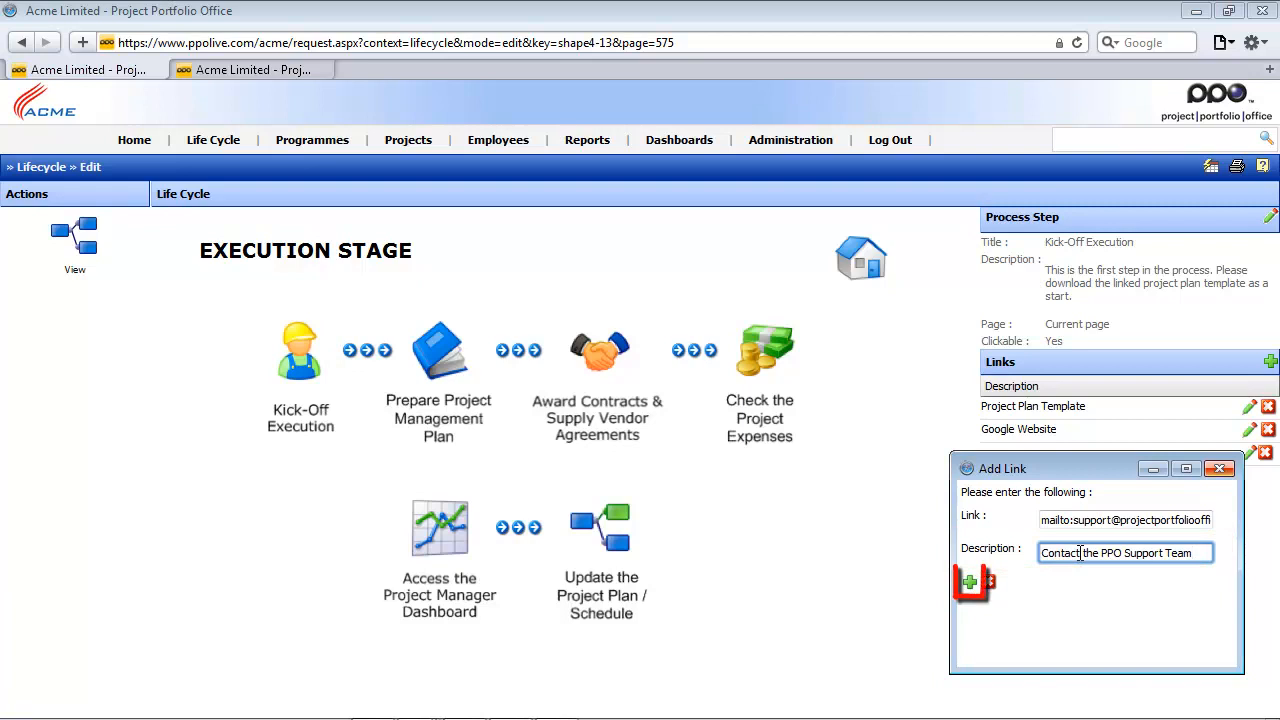
pyautogui.click(969, 582)
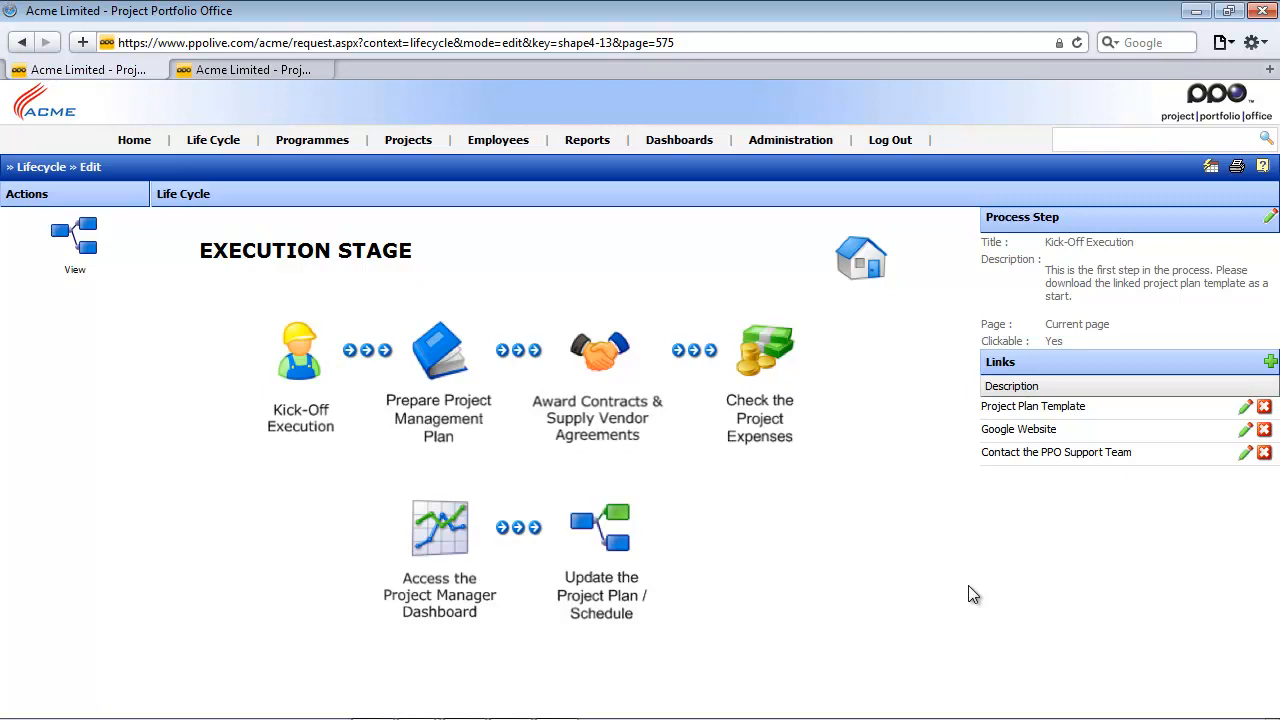
# - Show the project list in the other browser tab and copy "request.aspx?context=project&mode=list" from its web address
pyautogui.click(256, 75)
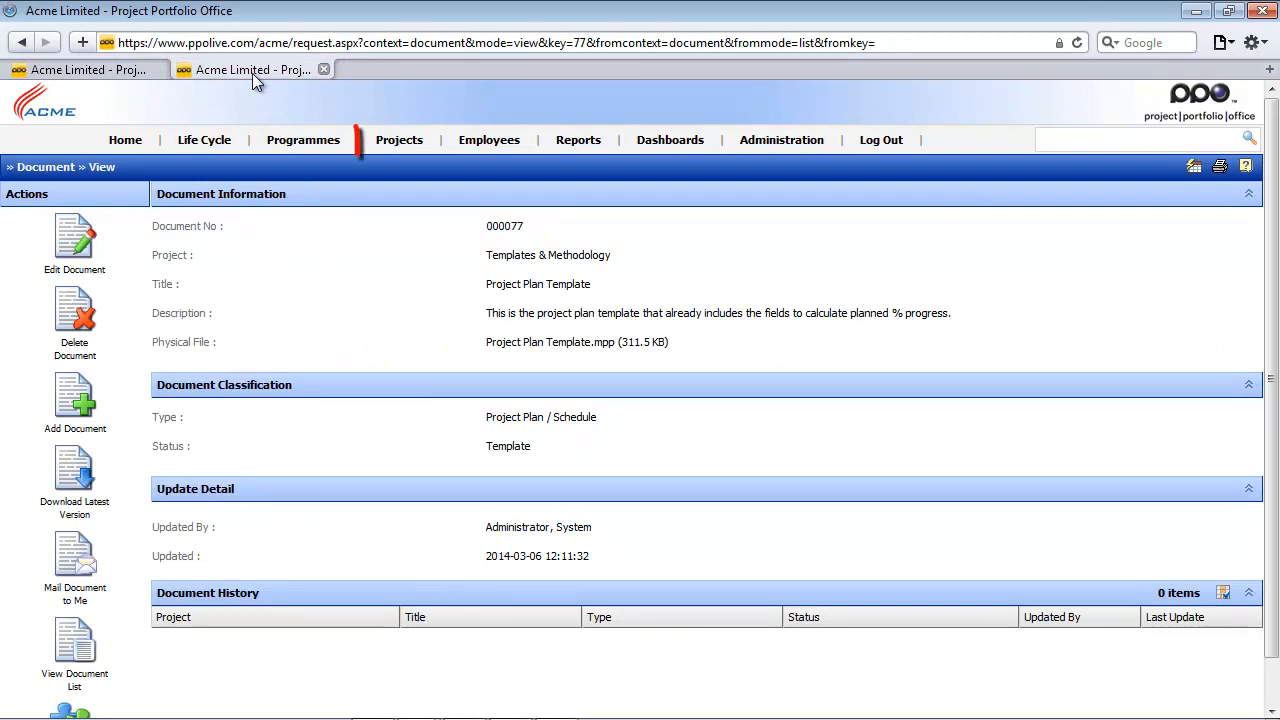
pyautogui.click(402, 143)
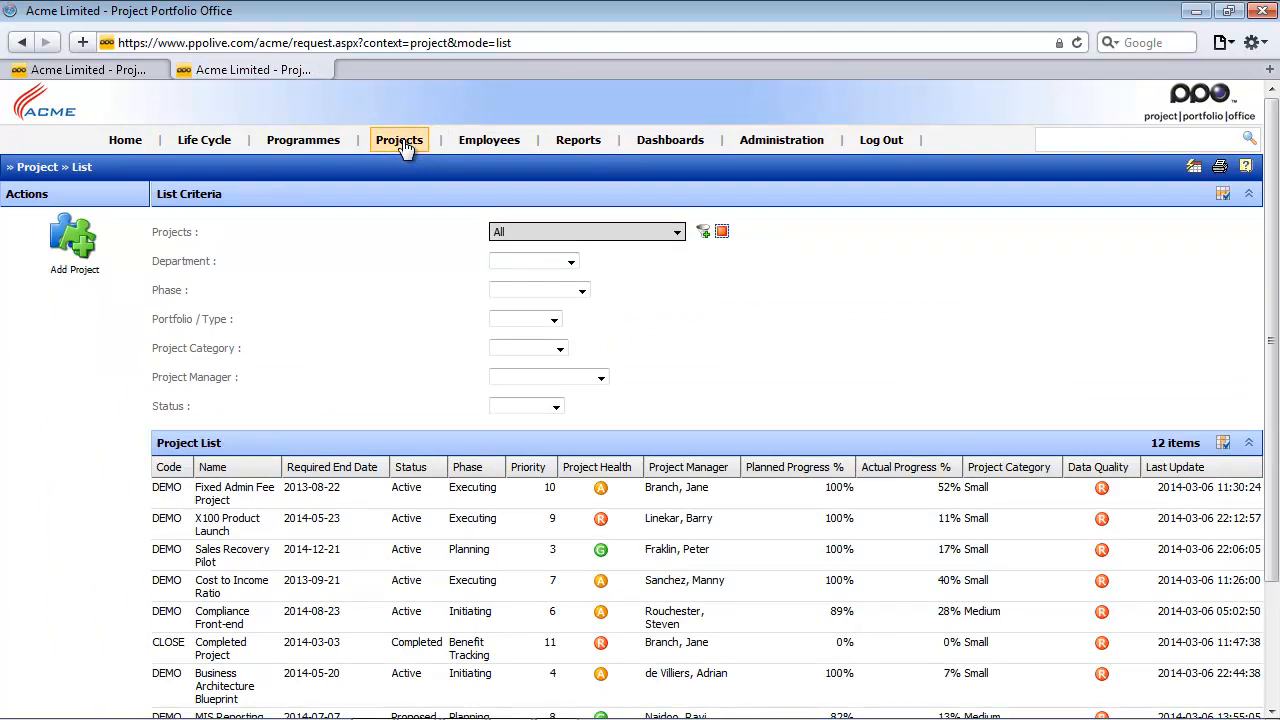
pyautogui.click(303, 44)
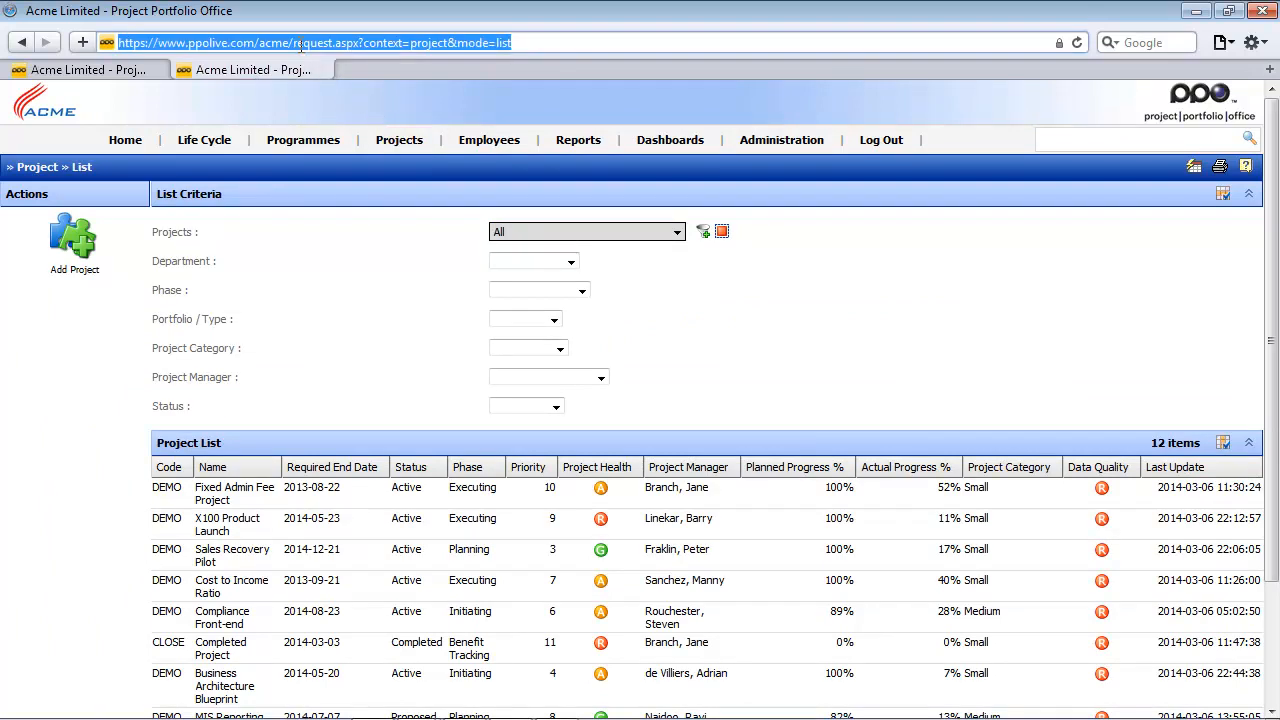
pyautogui.click(298, 42)
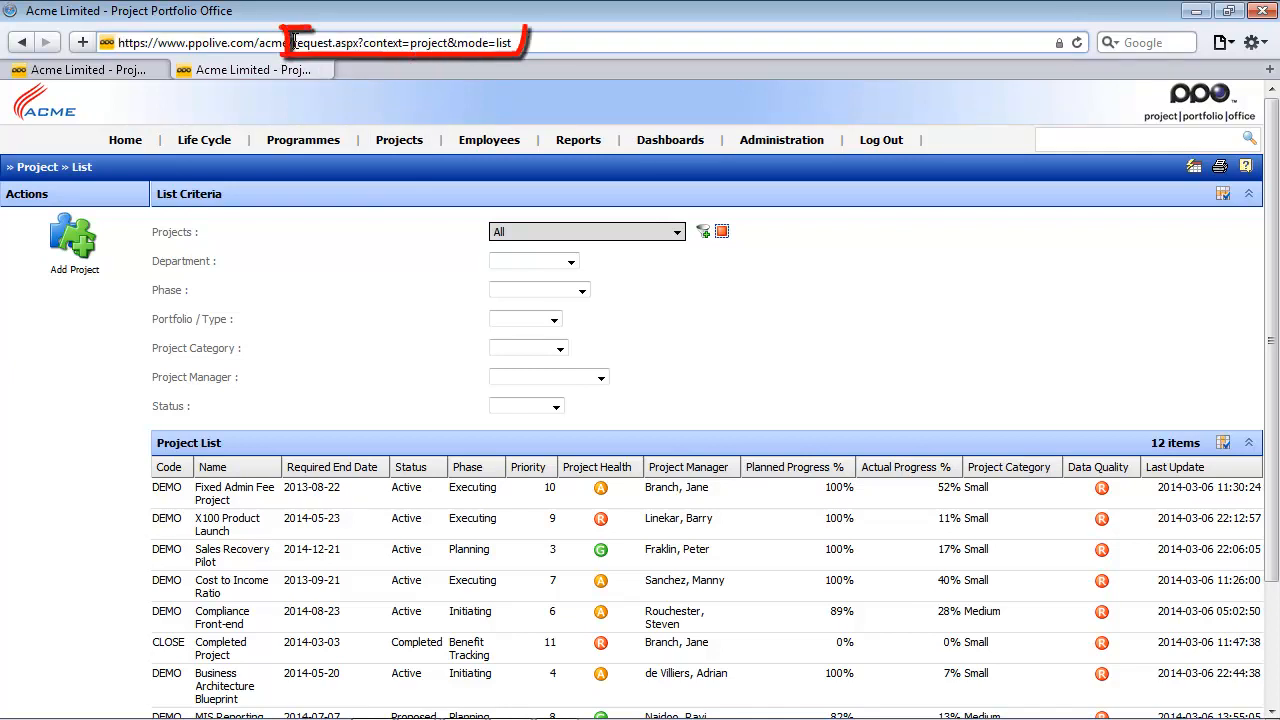
pyautogui.moveTo(293, 42); pyautogui.dragTo(512, 42)
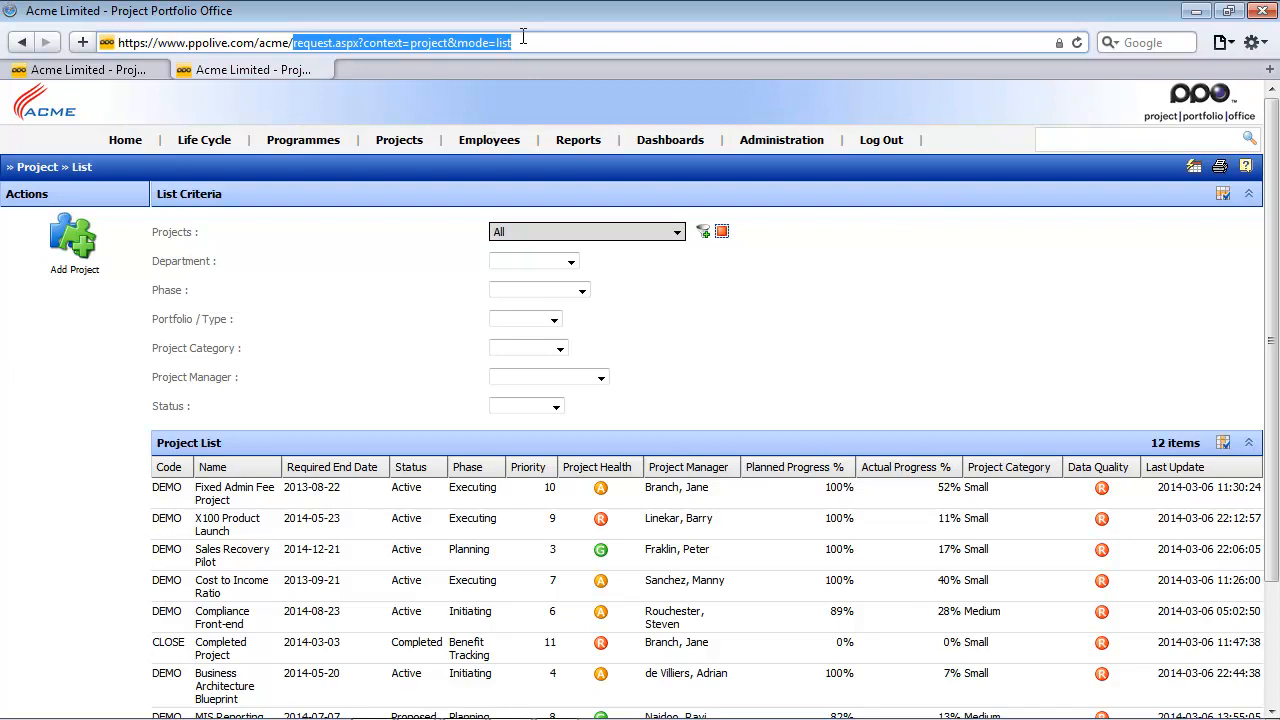
pyautogui.rightClick(432, 44)
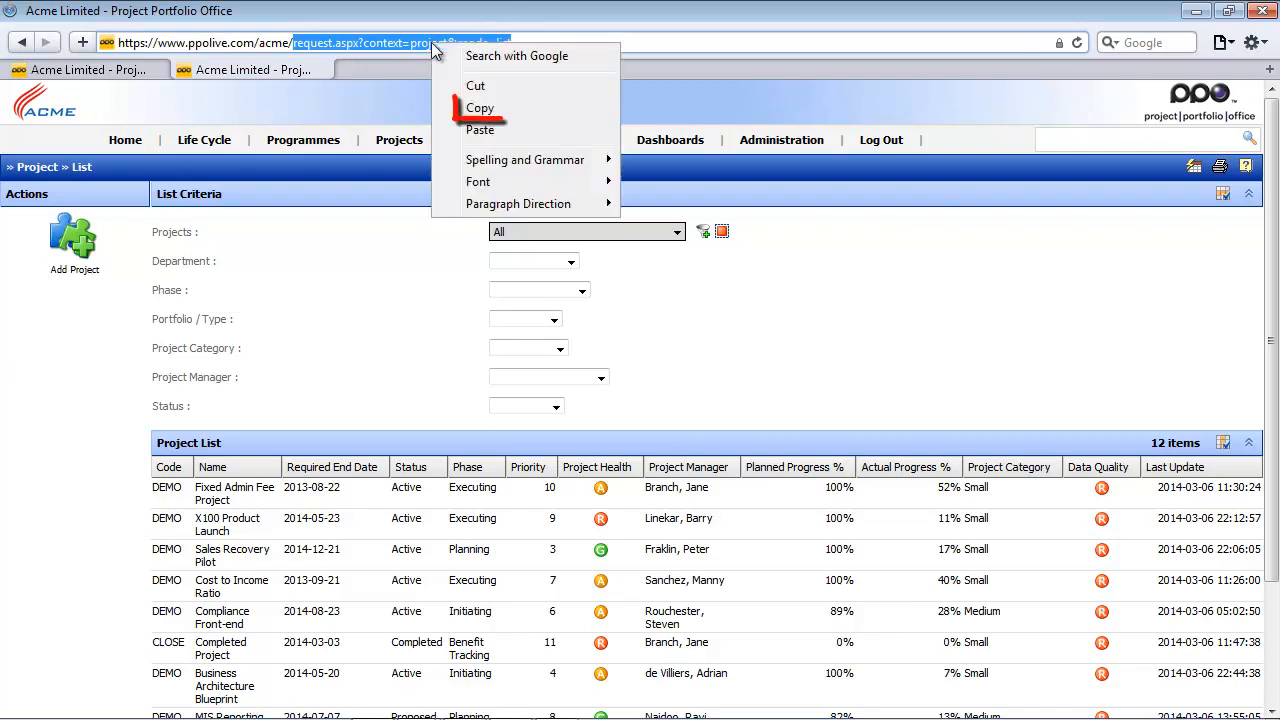
pyautogui.click(477, 107)
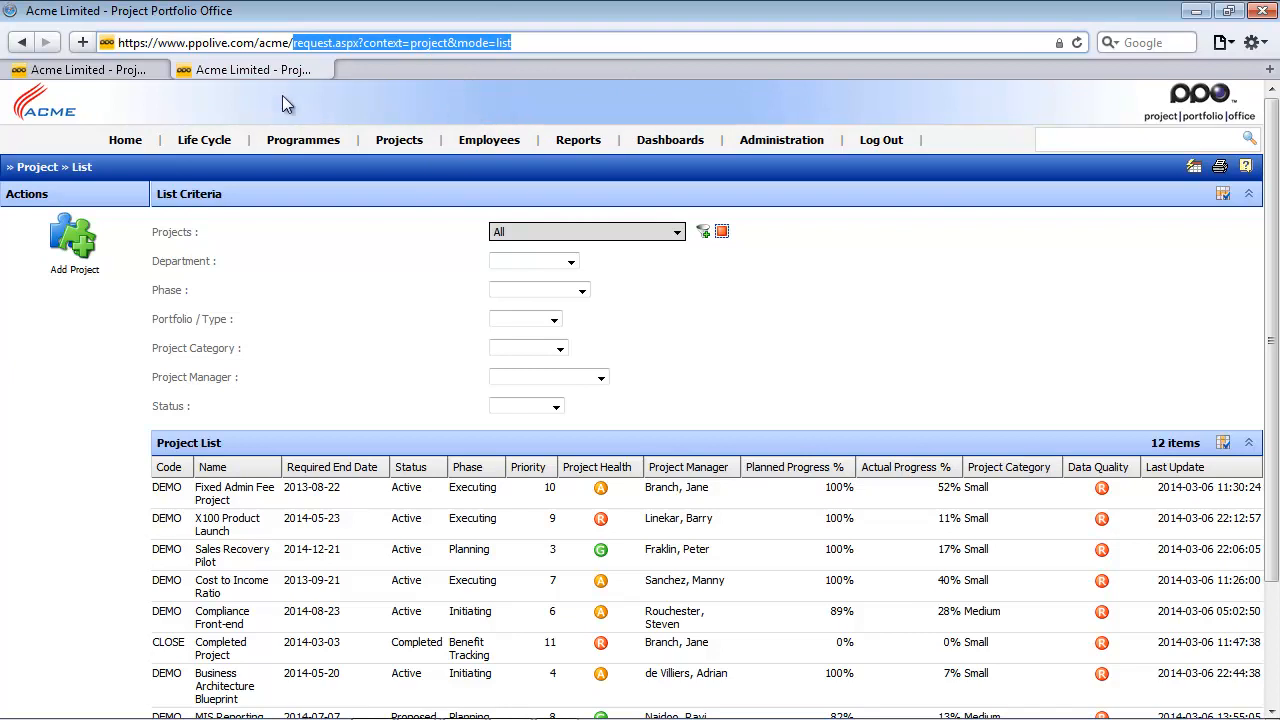
# - Back on the Execution Stage page, add the copied project list address as a link on the Kick-Off Execution step, described as "Access the Project List"
pyautogui.click(108, 74)
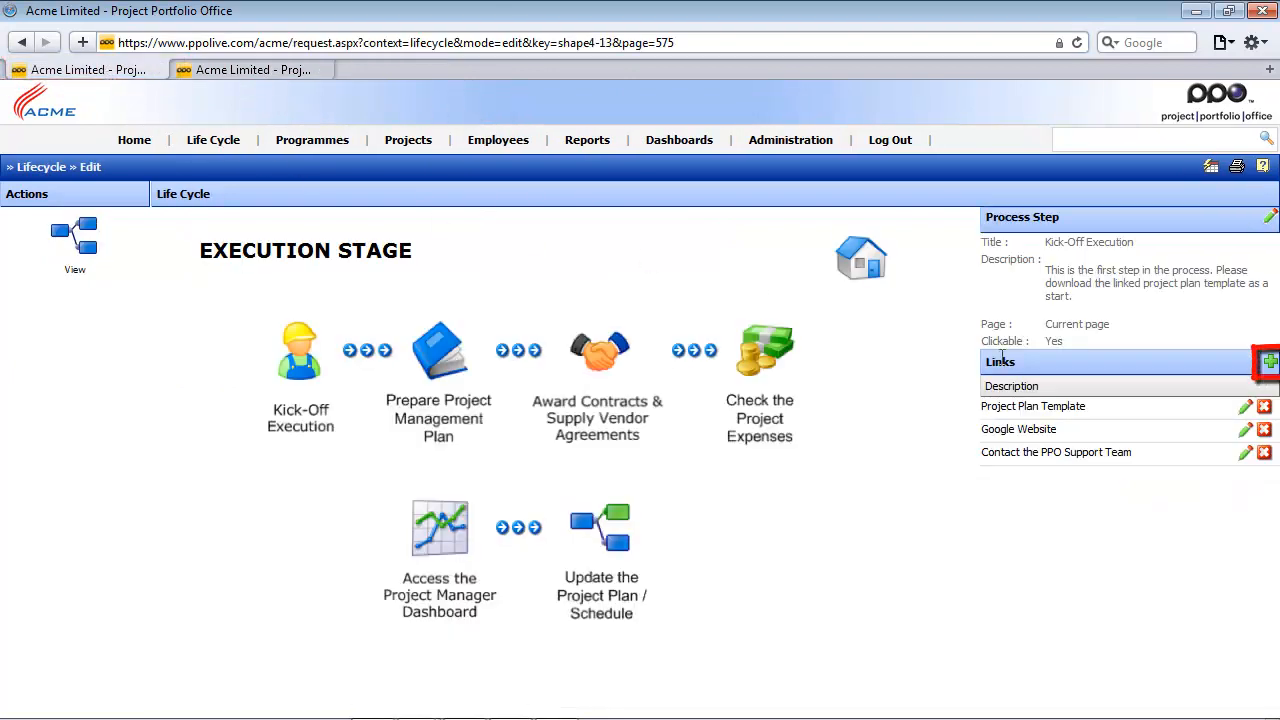
pyautogui.click(1270, 361)
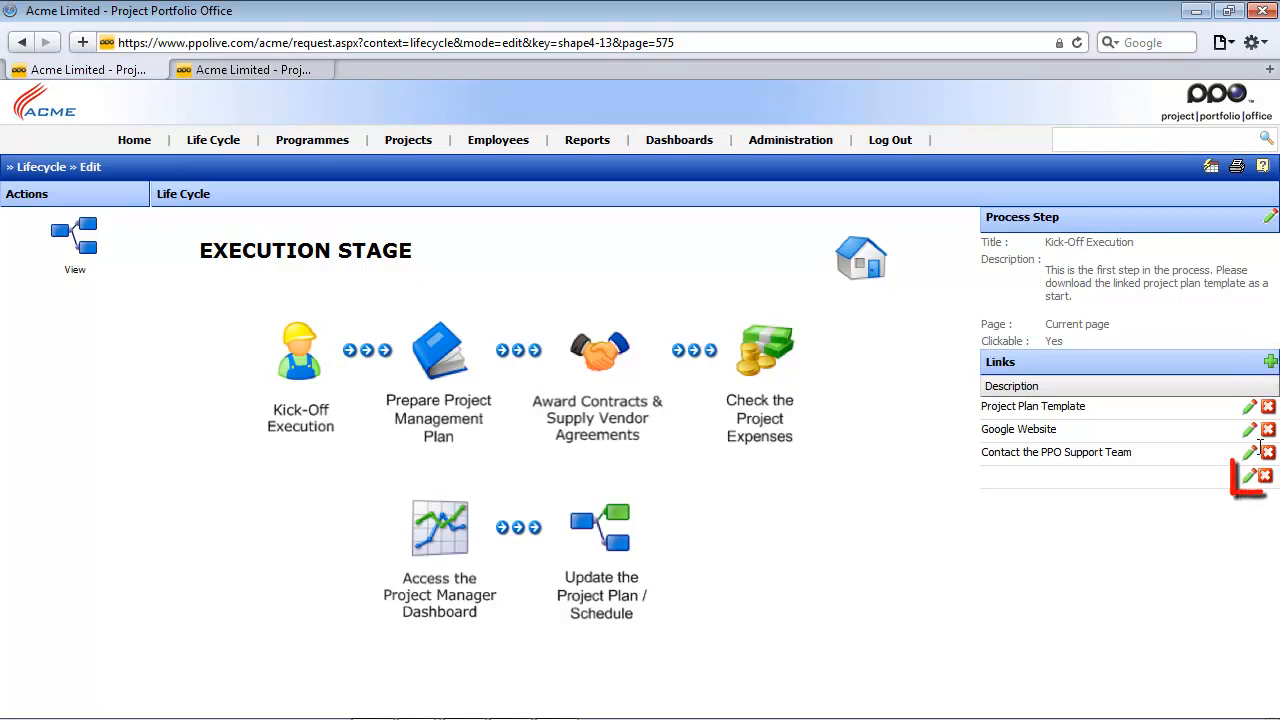
pyautogui.click(1249, 476)
pyautogui.click(1062, 544)
pyautogui.rightClick(1062, 544)
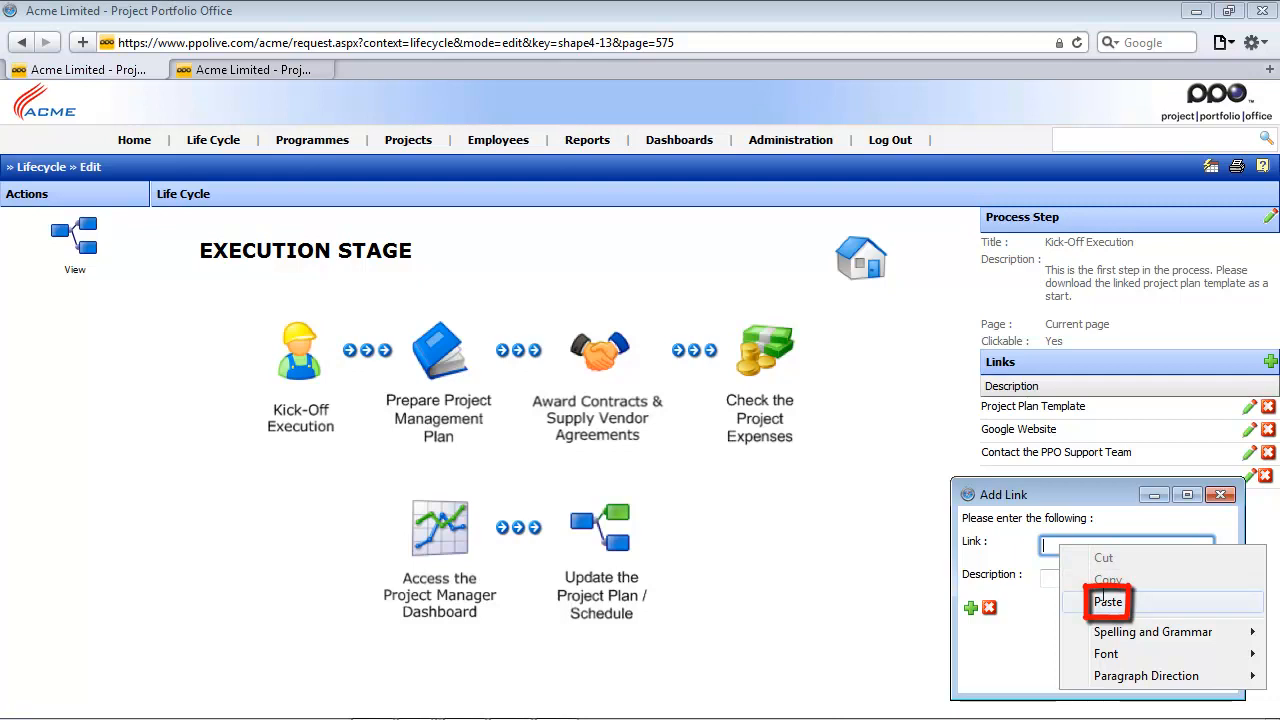
pyautogui.click(1107, 601)
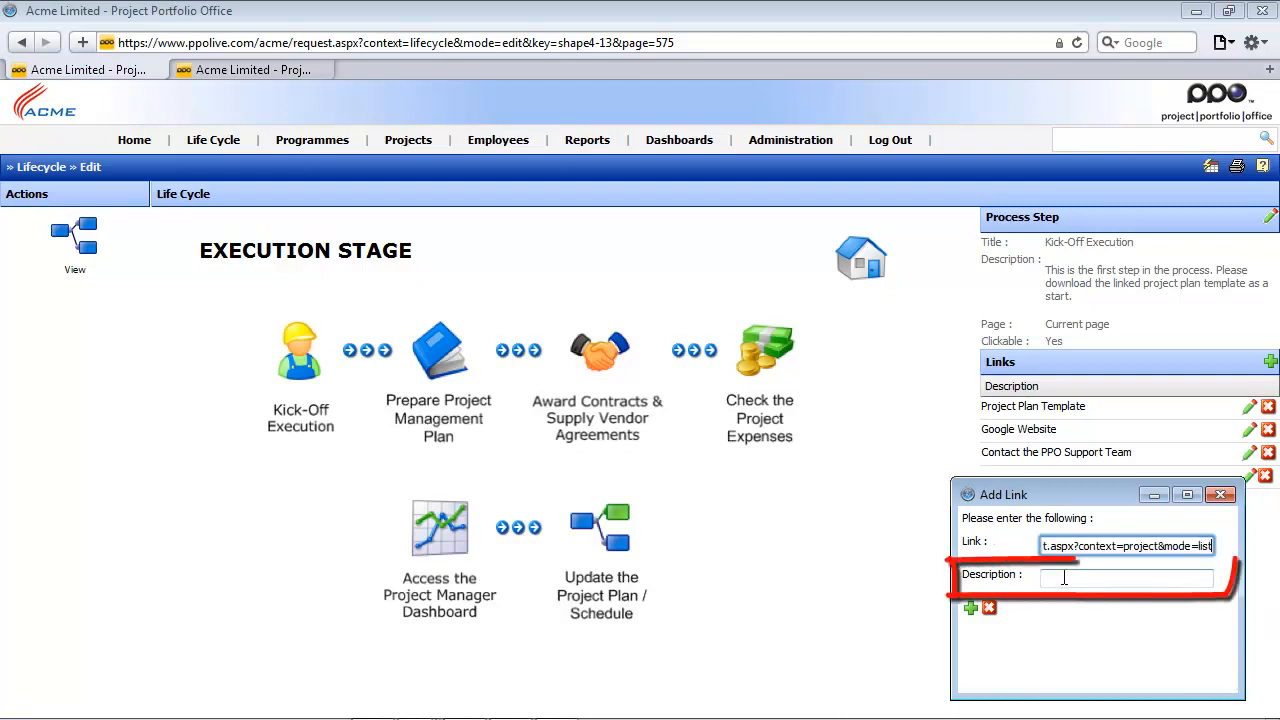
pyautogui.click(1064, 578)
pyautogui.write('Access the Project List')
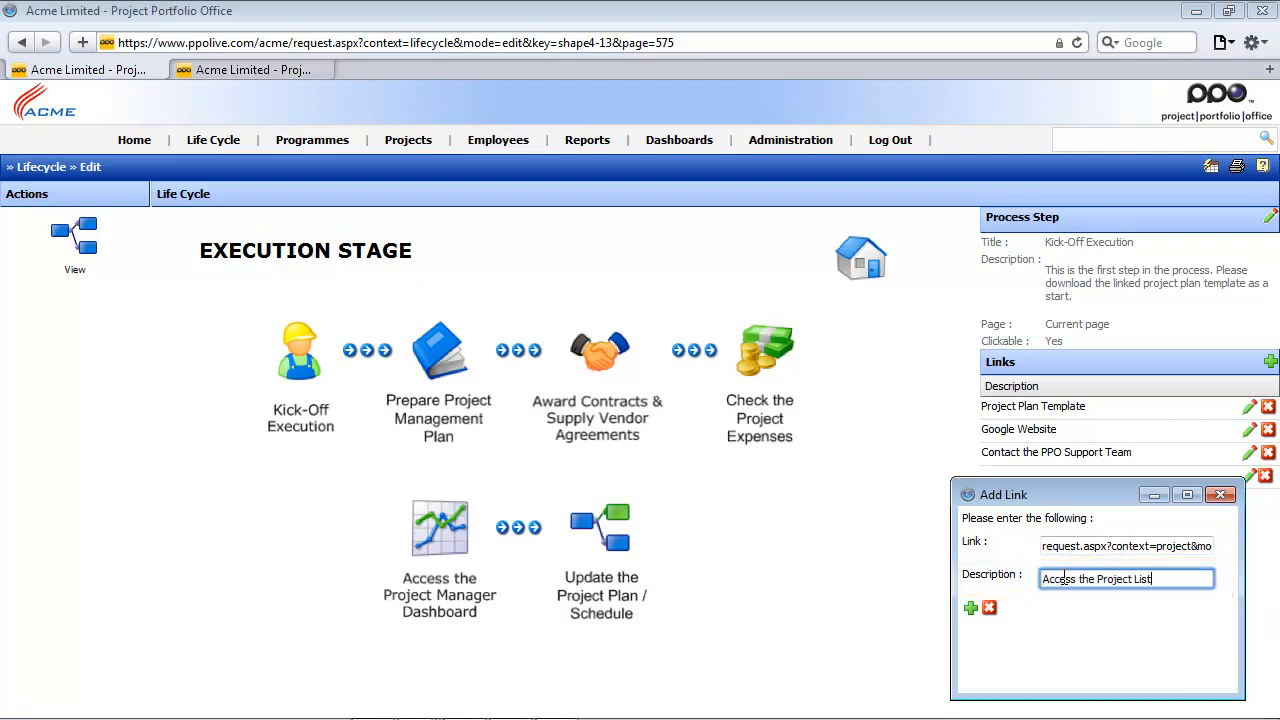
pyautogui.click(970, 608)
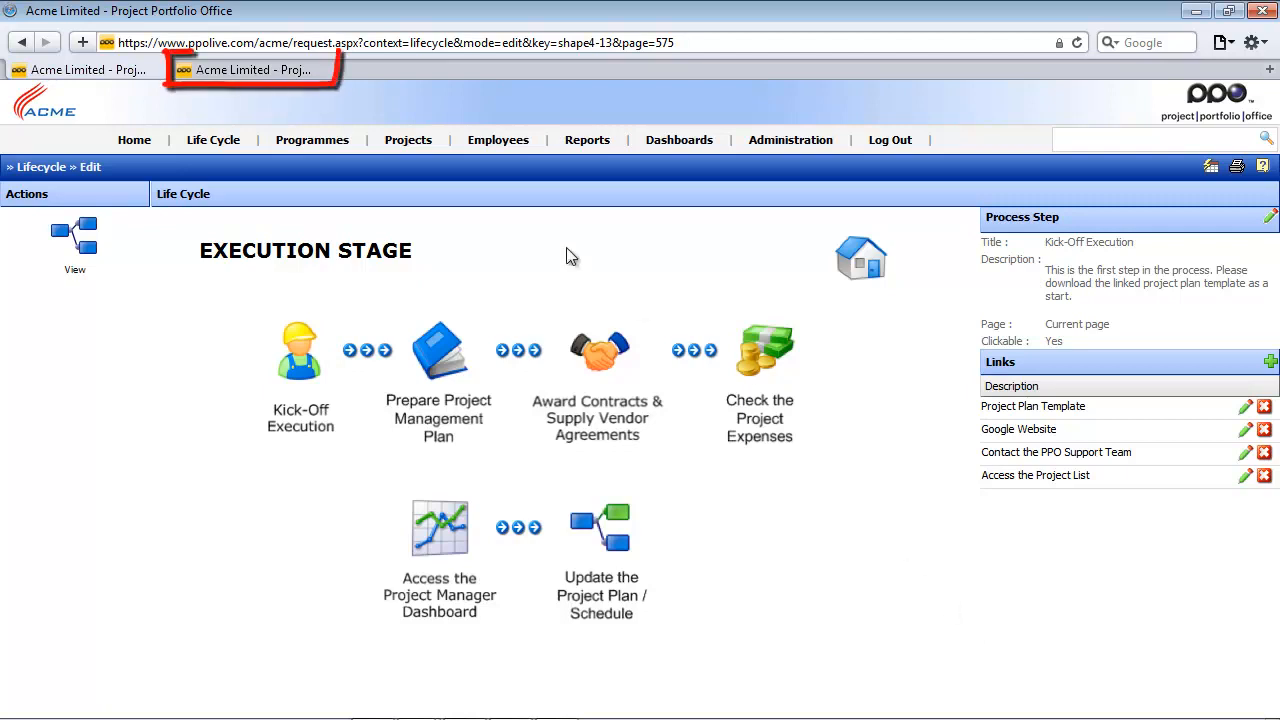
# - In the other browser tab, open the dashboard selection page and select the Portfolio View dashboard
pyautogui.click(258, 70)
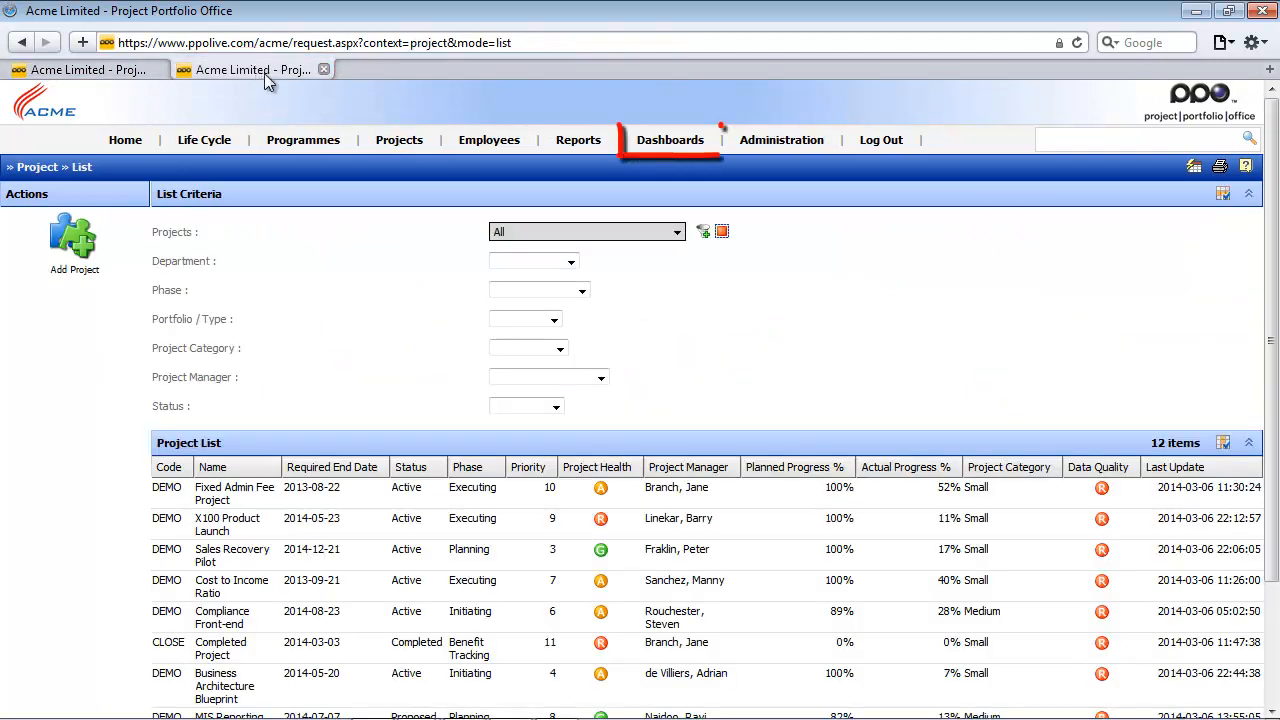
pyautogui.click(655, 146)
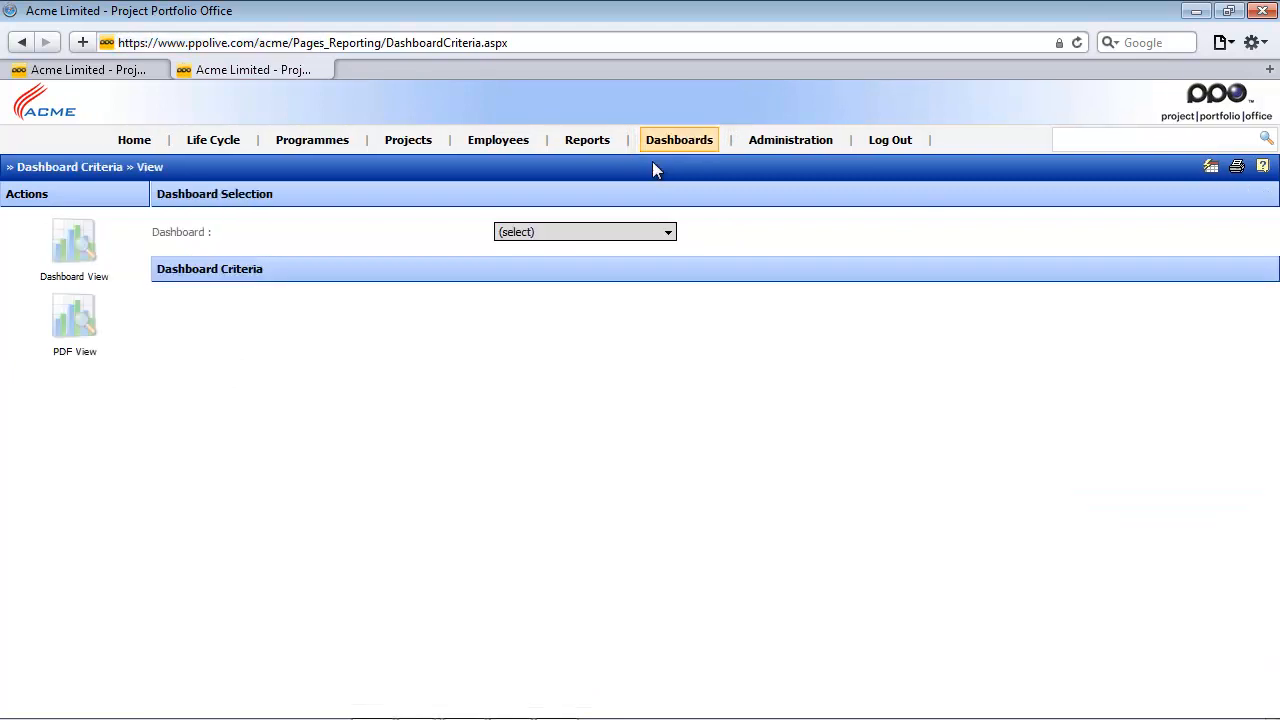
pyautogui.click(650, 231)
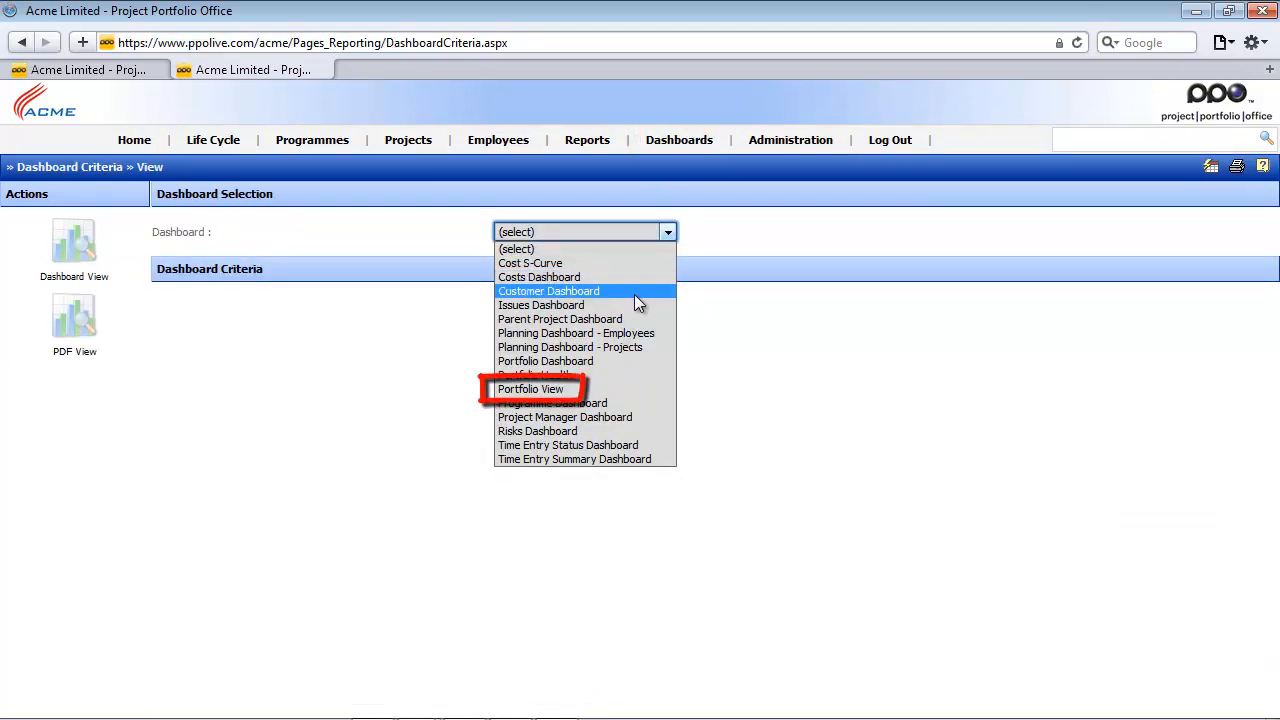
pyautogui.click(626, 391)
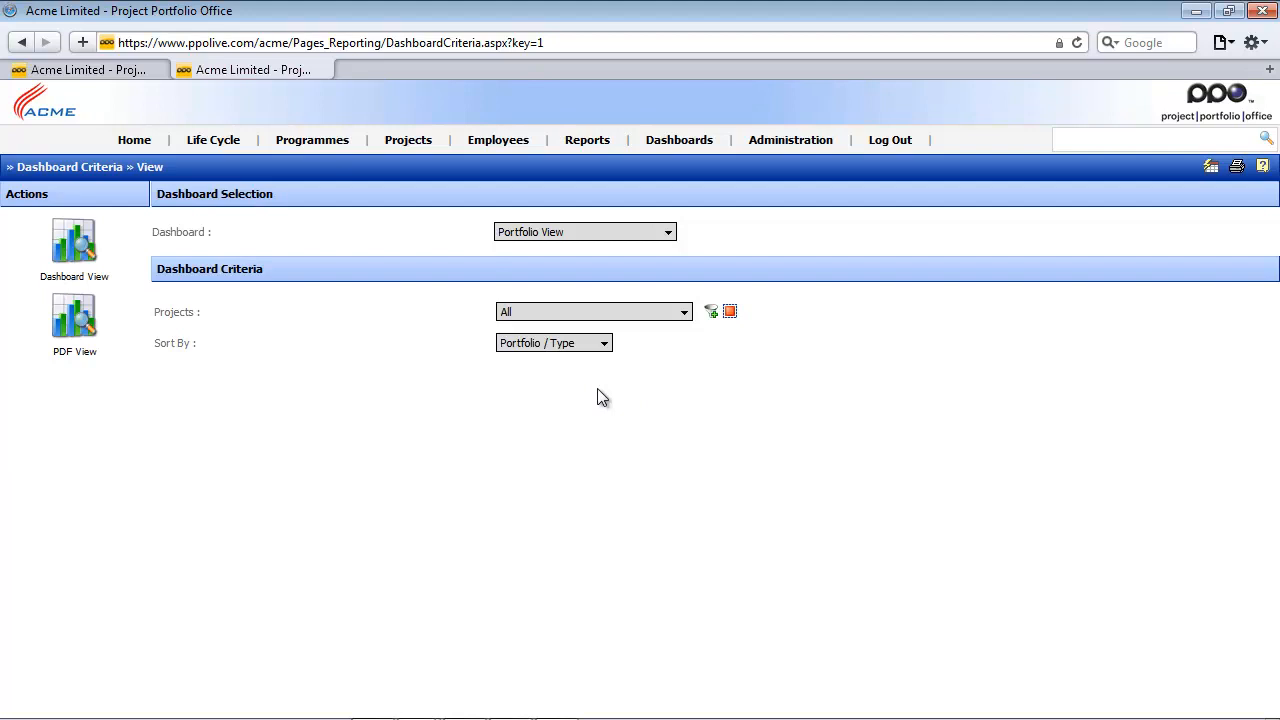
# - Copy "Pages_Reporting/DashboardCriteria.aspx?key=1" from the Portfolio View dashboard's web address
pyautogui.click(303, 43)
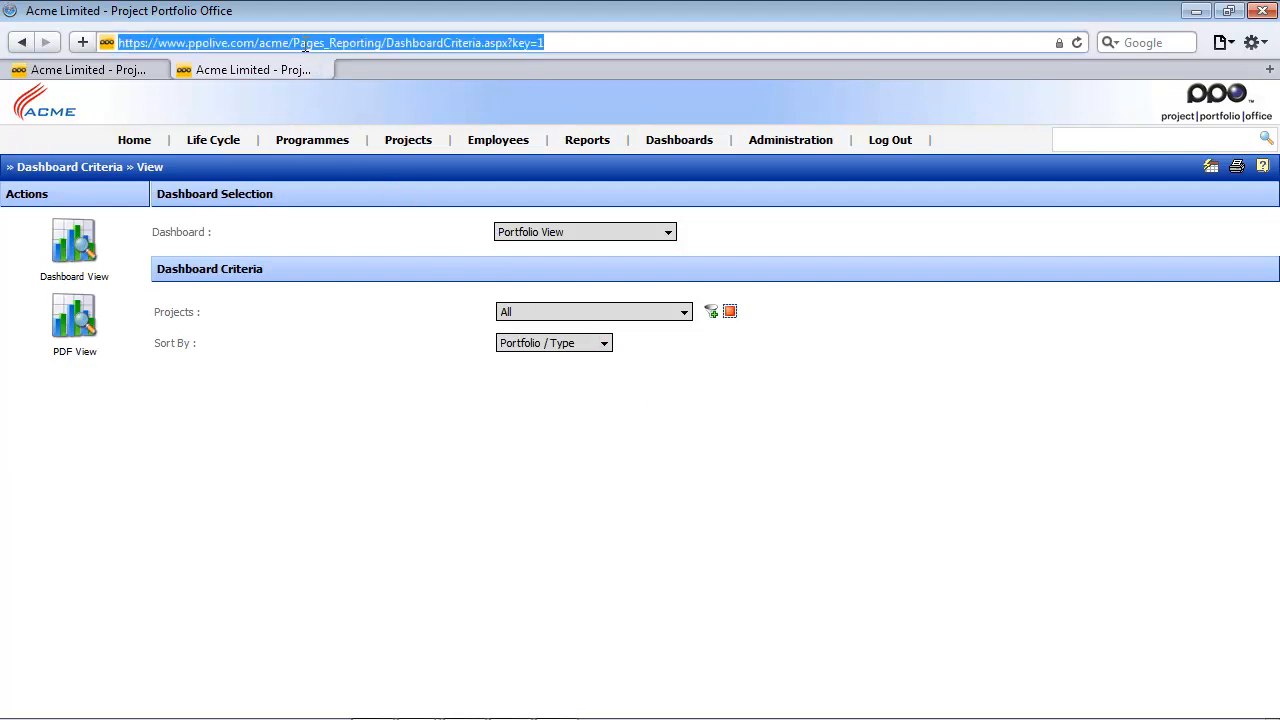
pyautogui.click(297, 43)
pyautogui.moveTo(292, 43); pyautogui.dragTo(545, 42)
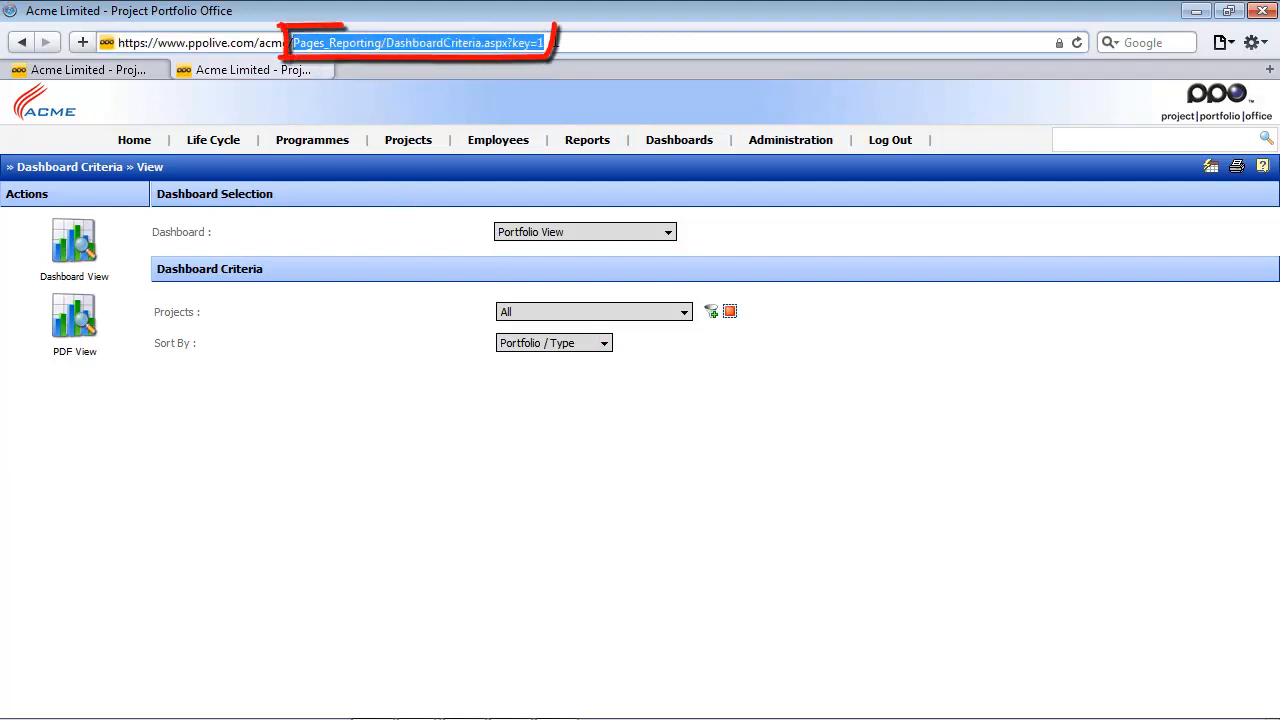
pyautogui.rightClick(511, 42)
pyautogui.click(557, 106)
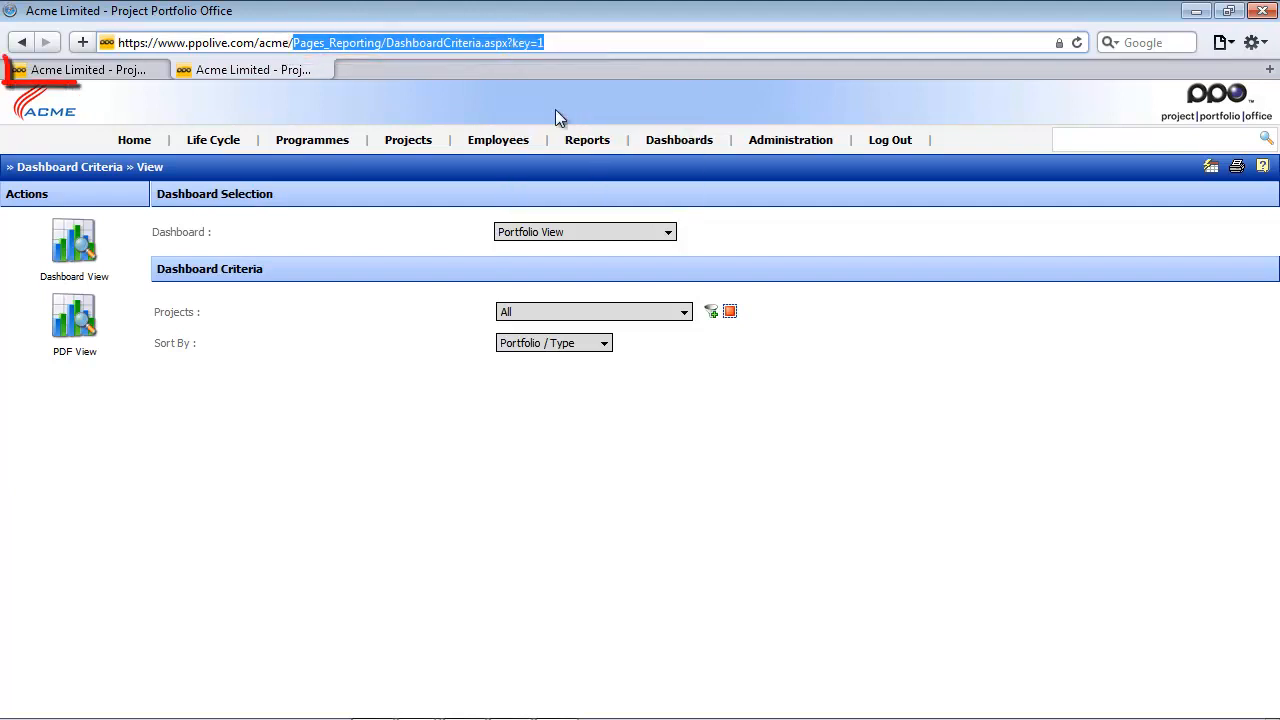
# - On the Execution Stage page, add the copied address as a Kick-Off Execution link described as "Access the Portfolio View dashboard here", and switch to view mode
pyautogui.click(112, 74)
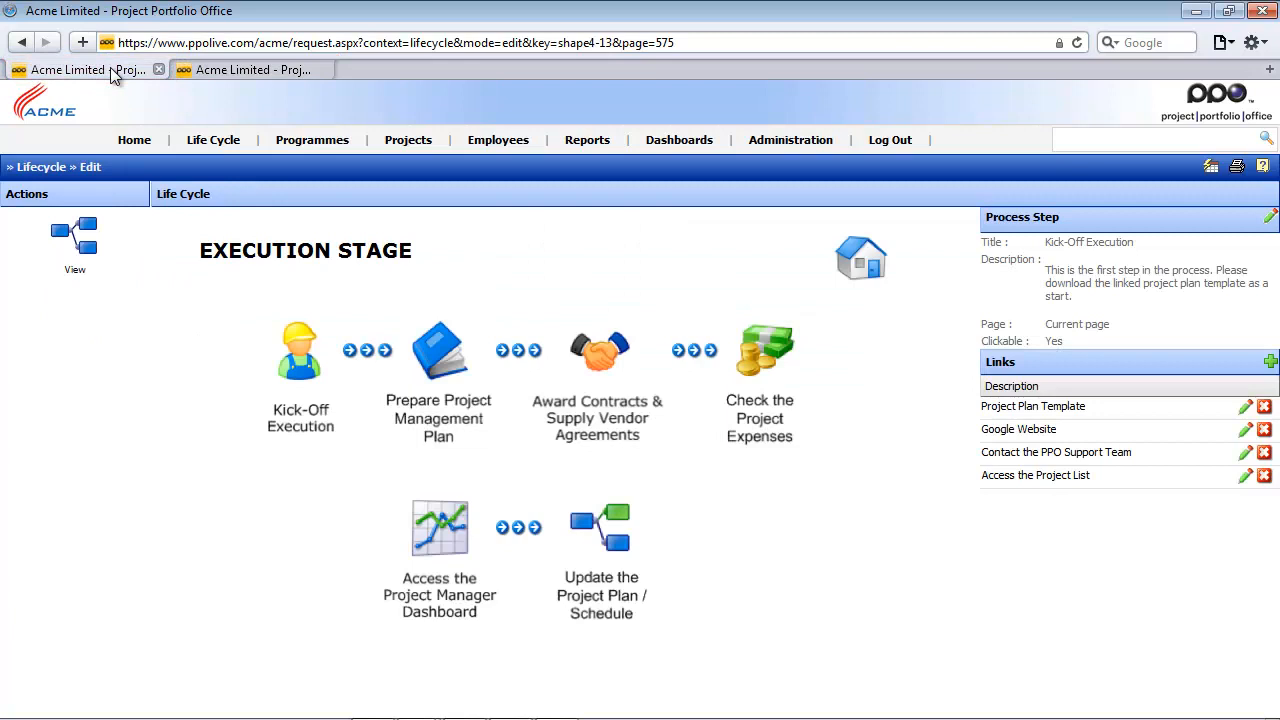
pyautogui.click(1270, 361)
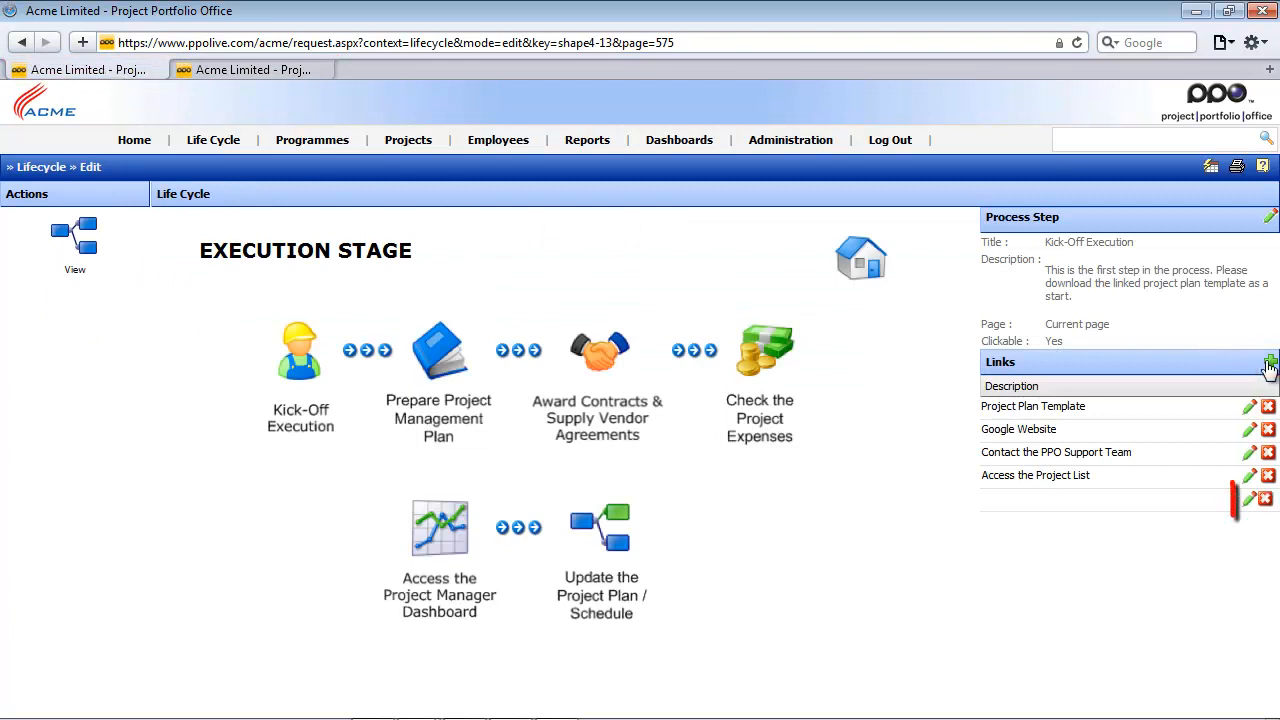
pyautogui.click(1251, 500)
pyautogui.rightClick(1070, 567)
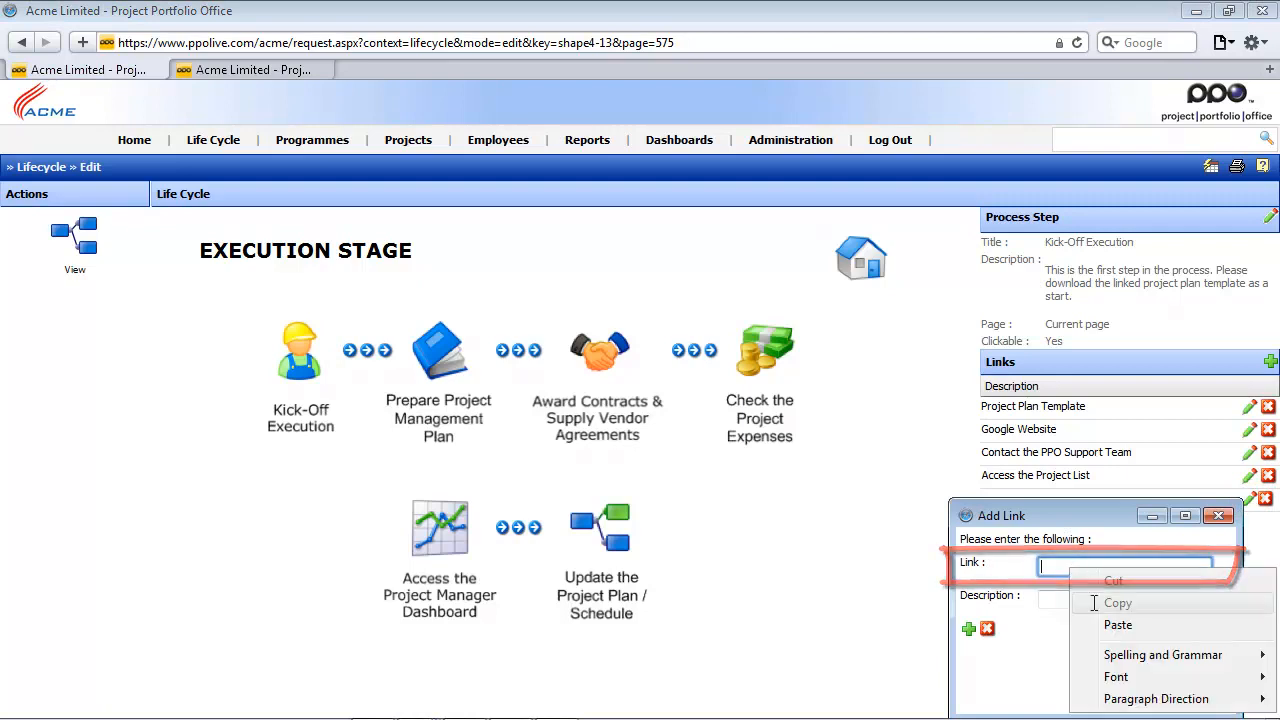
pyautogui.click(1117, 624)
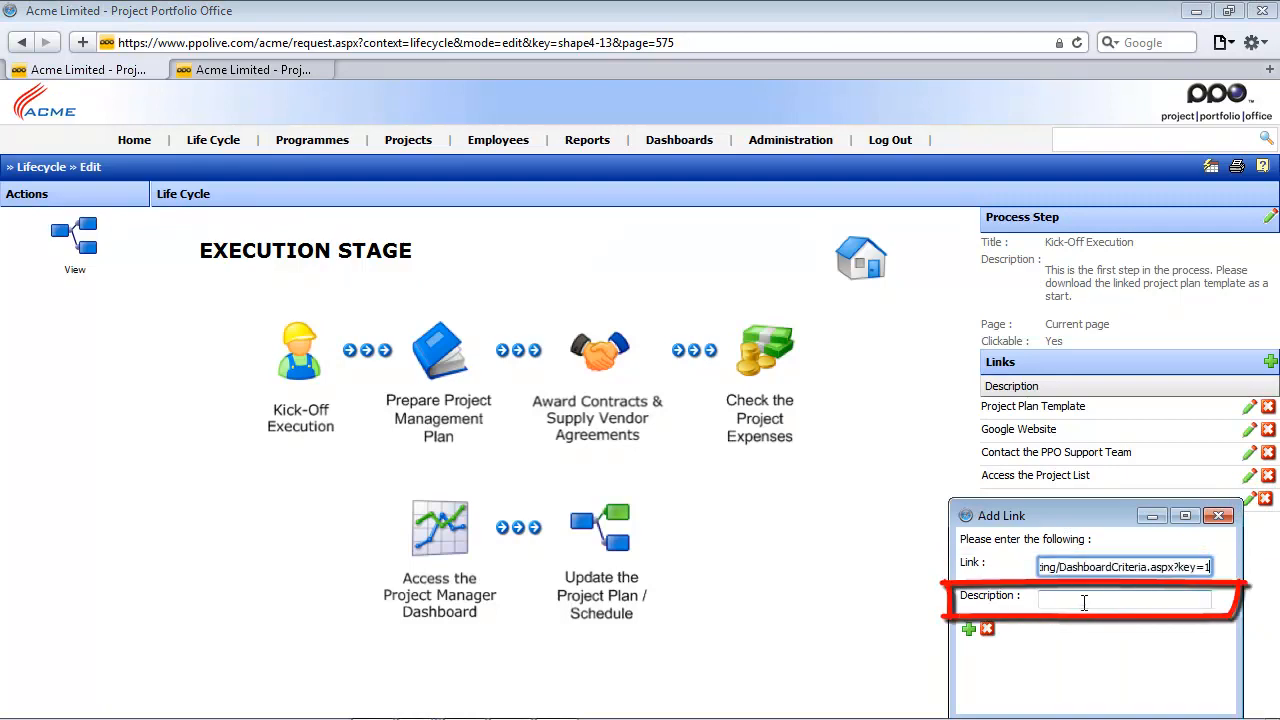
pyautogui.click(1084, 600)
pyautogui.write('Access the Portfolio View dashboard here')
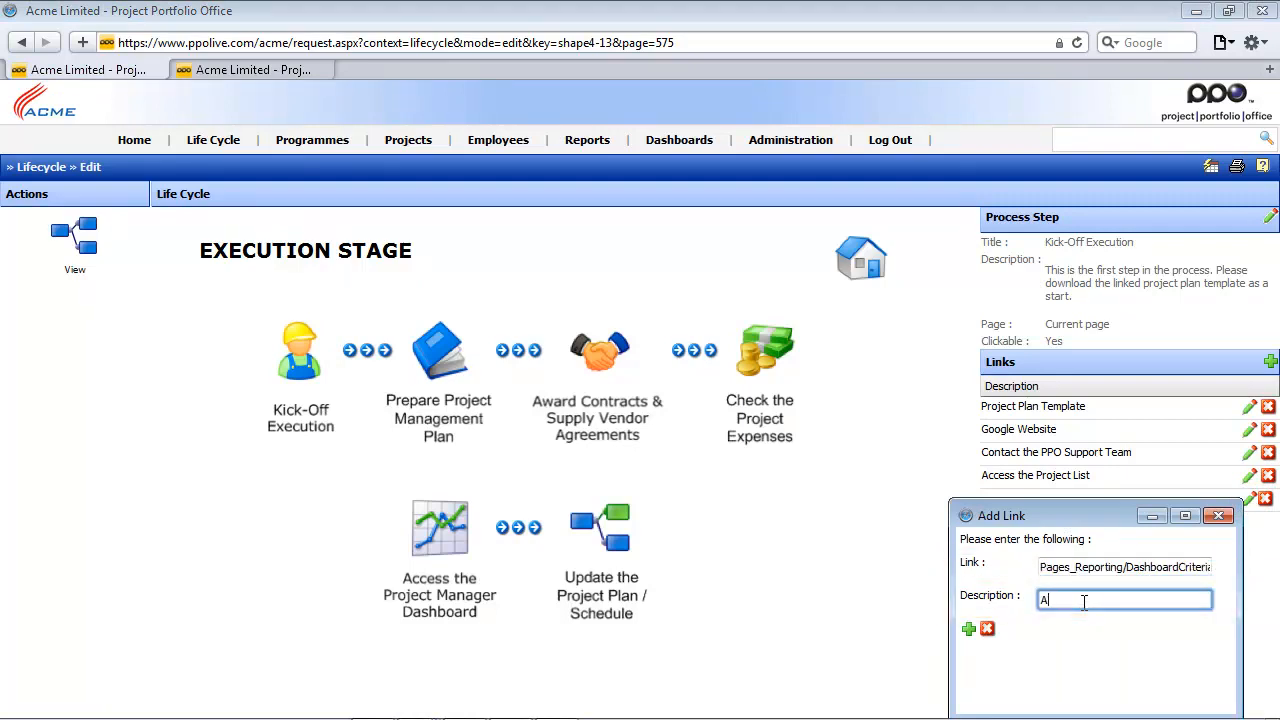
pyautogui.click(968, 629)
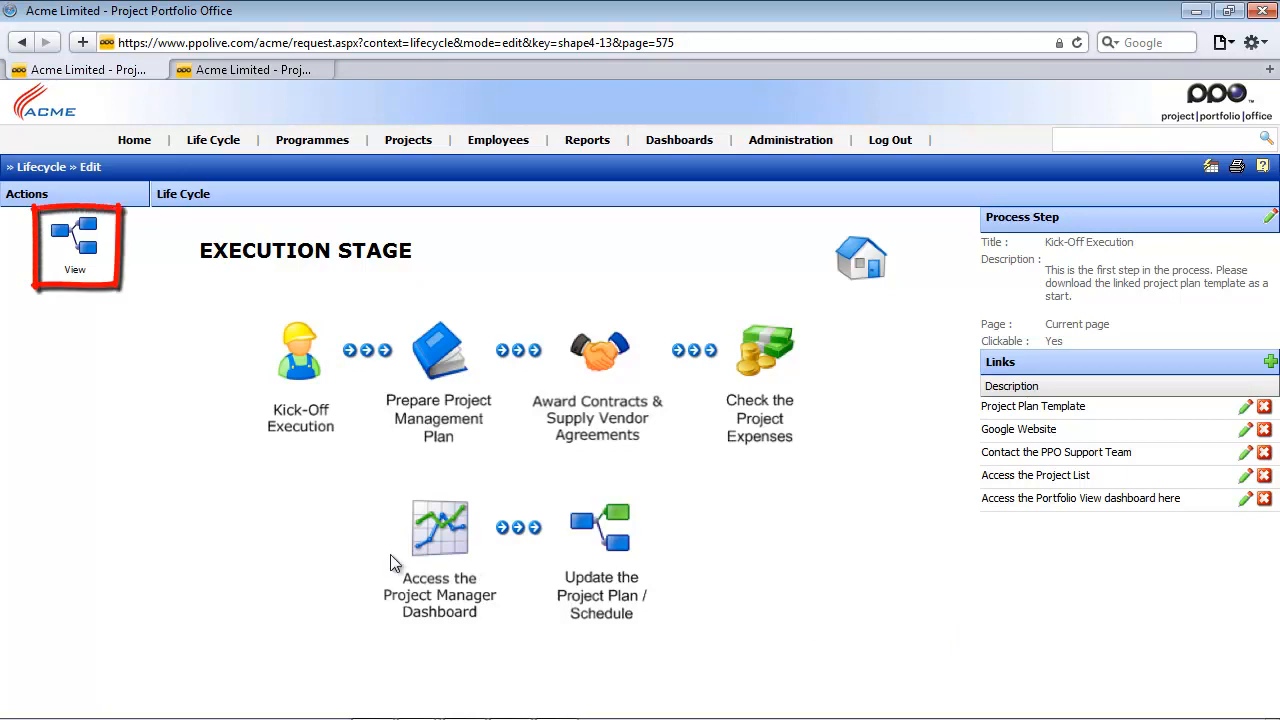
pyautogui.click(80, 238)
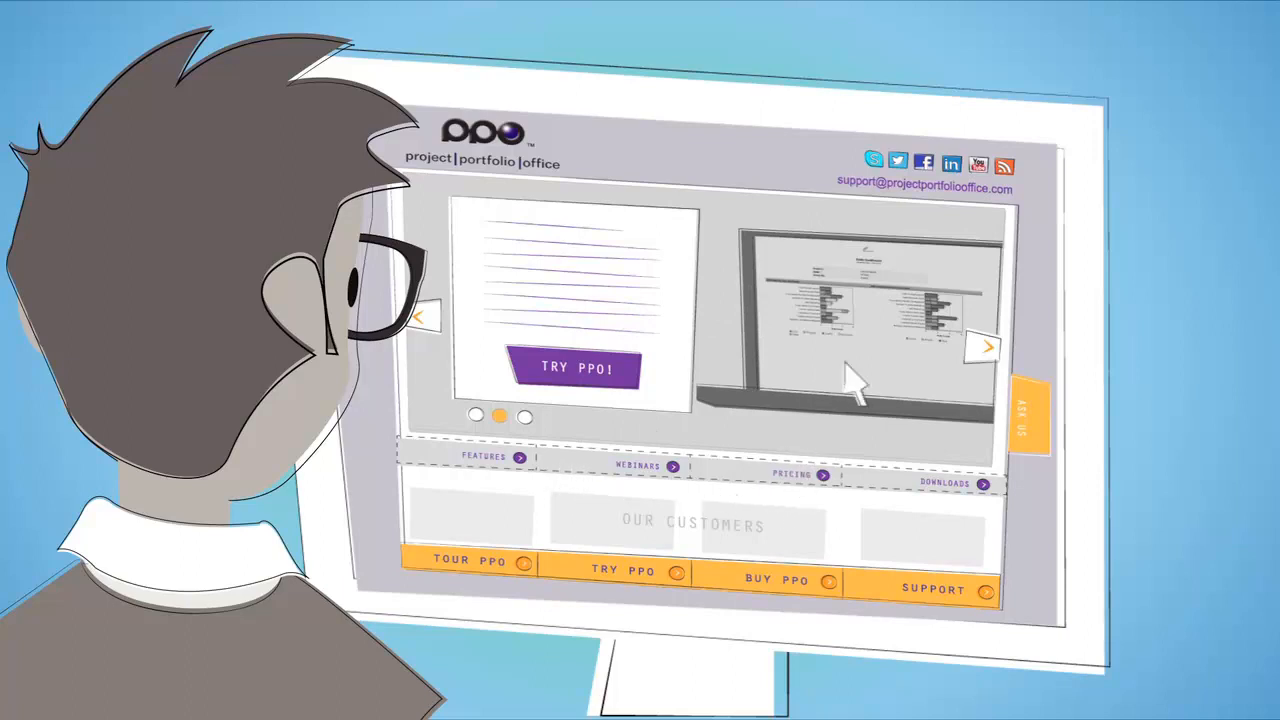
pyautogui.click(970, 340)
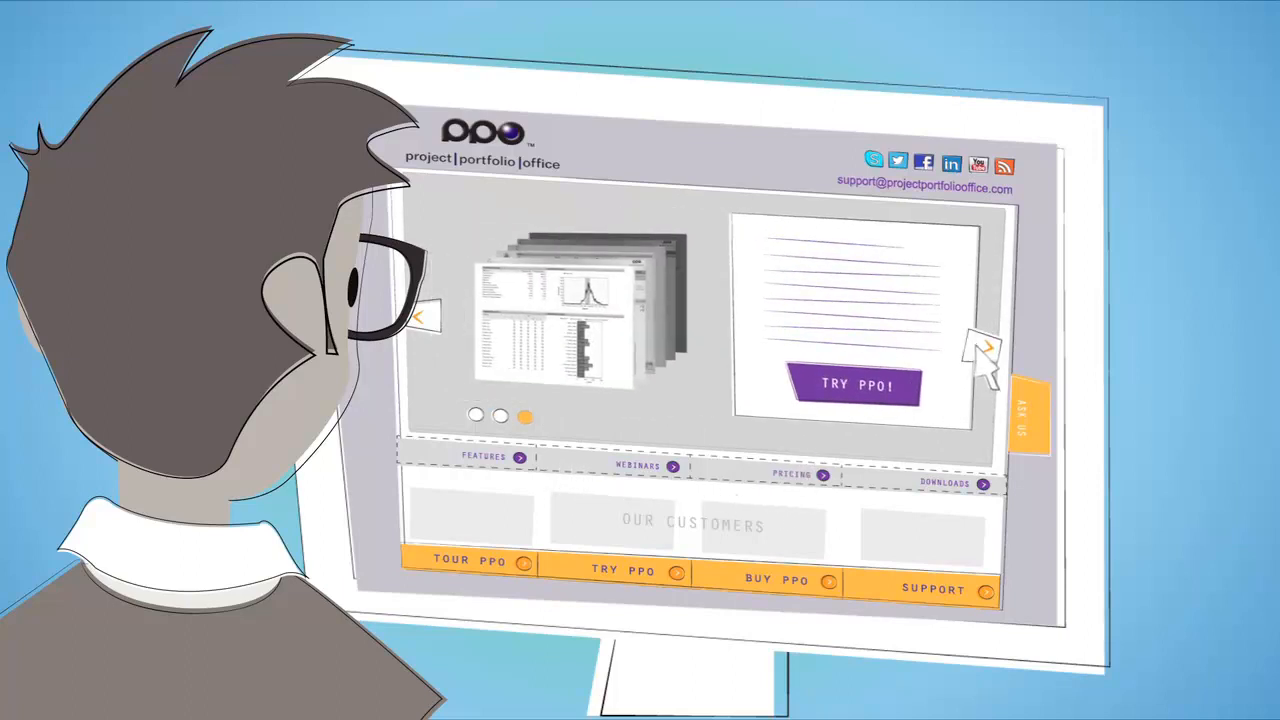